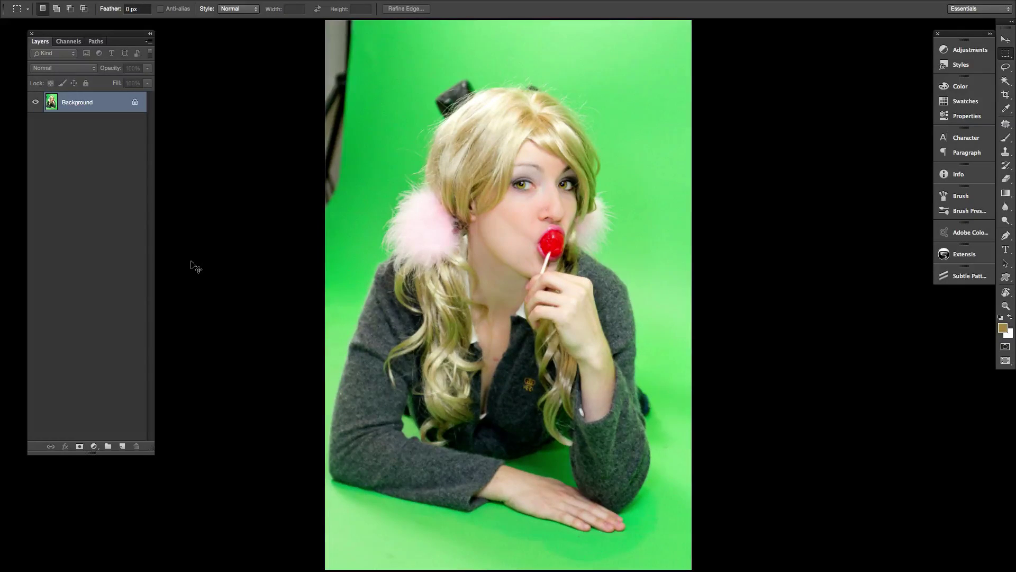
Create a new layer named Color Cast above the background photo
{"action": "key", "text": "ctrl+shift+n"}
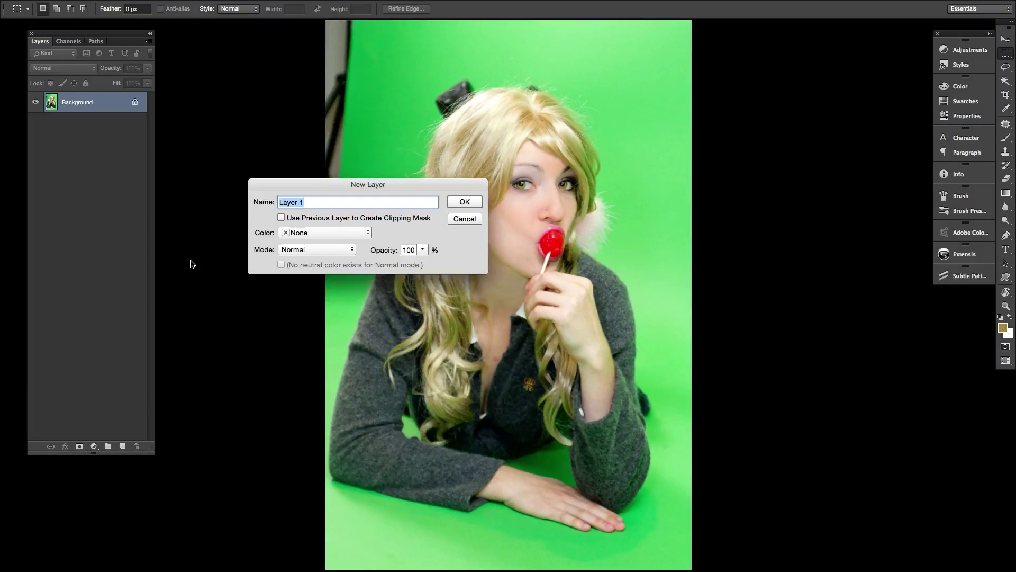
{"action": "type", "text": "Color Cast"}
{"action": "left_click", "coordinate": [316, 249]}
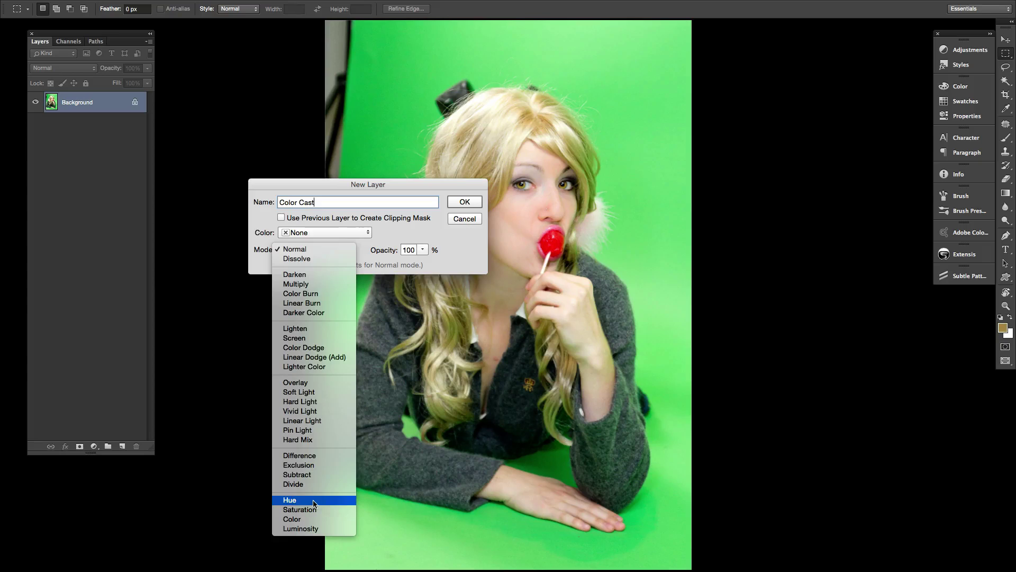
{"action": "left_click", "coordinate": [453, 184]}
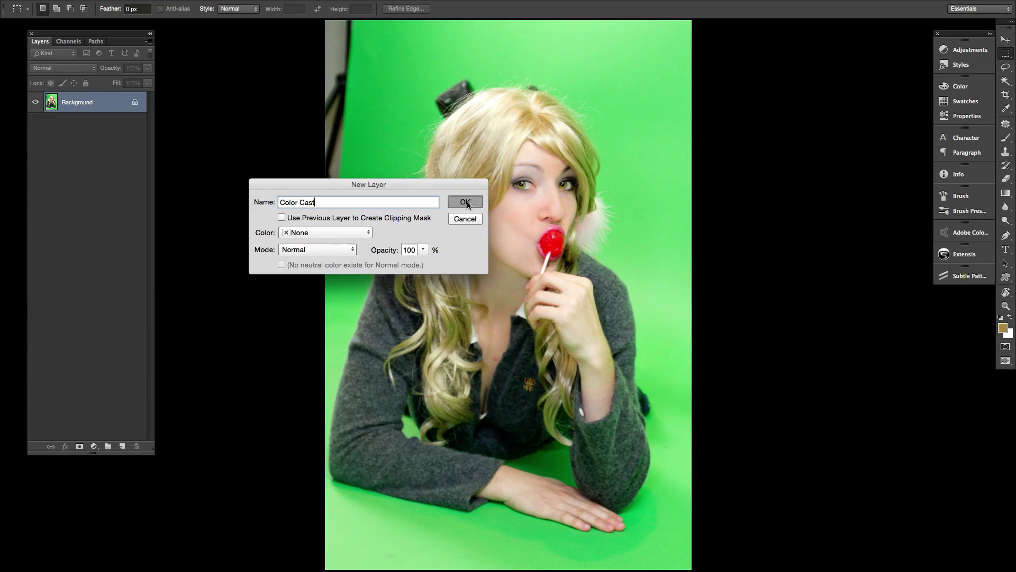
{"action": "left_click", "coordinate": [464, 202]}
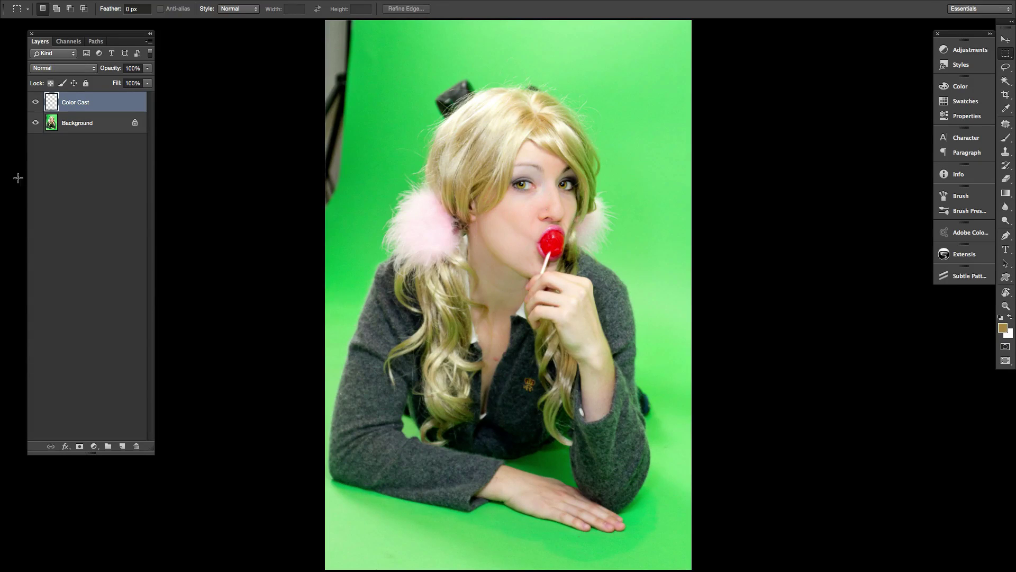
Set the Color Cast layer's blend mode to Hue
{"action": "left_click", "coordinate": [87, 71]}
{"action": "left_click", "coordinate": [135, 258]}
{"action": "left_click", "coordinate": [82, 71]}
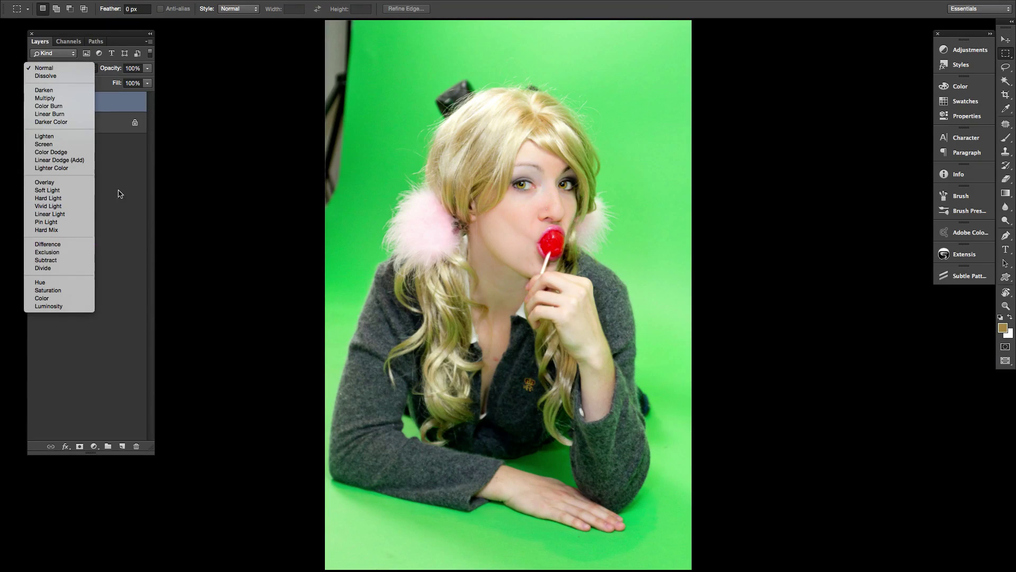
{"action": "left_click", "coordinate": [65, 281]}
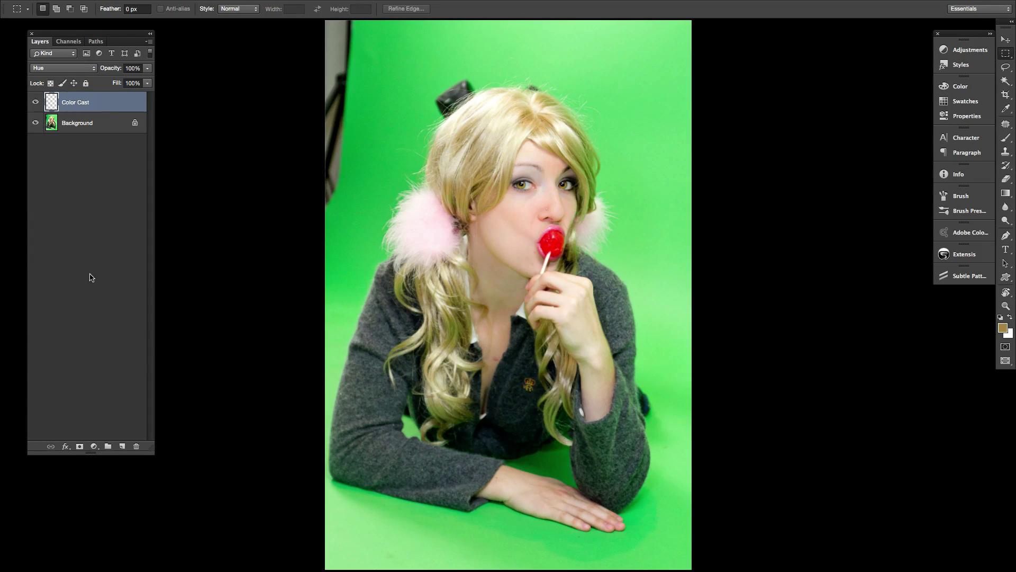
Sample a skin tone near the upper edge of the resting hand as the foreground color, #94846d
{"action": "left_click_drag", "start_coordinate": [550, 440], "coordinate": [518, 375]}
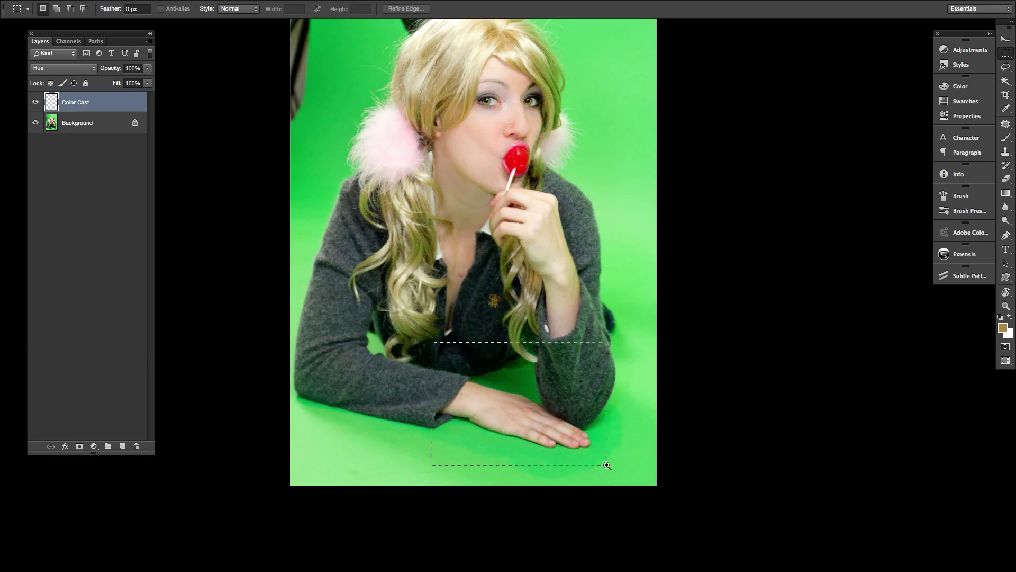
{"action": "left_click_drag", "start_coordinate": [606, 465], "coordinate": [607, 465]}
{"action": "left_click_drag", "start_coordinate": [545, 391], "coordinate": [571, 389]}
{"action": "left_click_drag", "start_coordinate": [414, 283], "coordinate": [452, 285]}
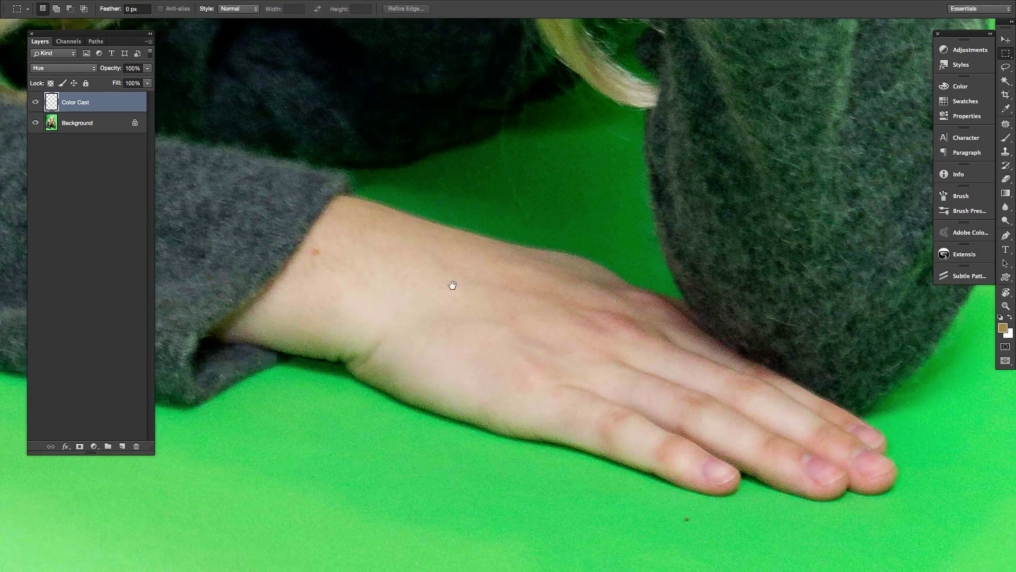
{"action": "left_click_drag", "start_coordinate": [619, 446], "coordinate": [754, 531]}
{"action": "left_click_drag", "start_coordinate": [401, 371], "coordinate": [414, 386]}
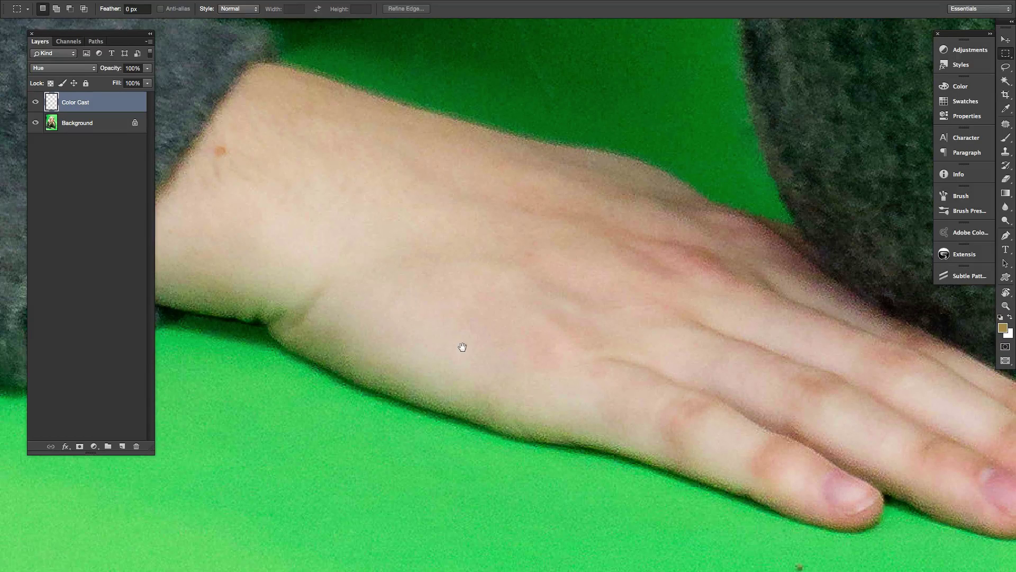
{"action": "key", "text": "i"}
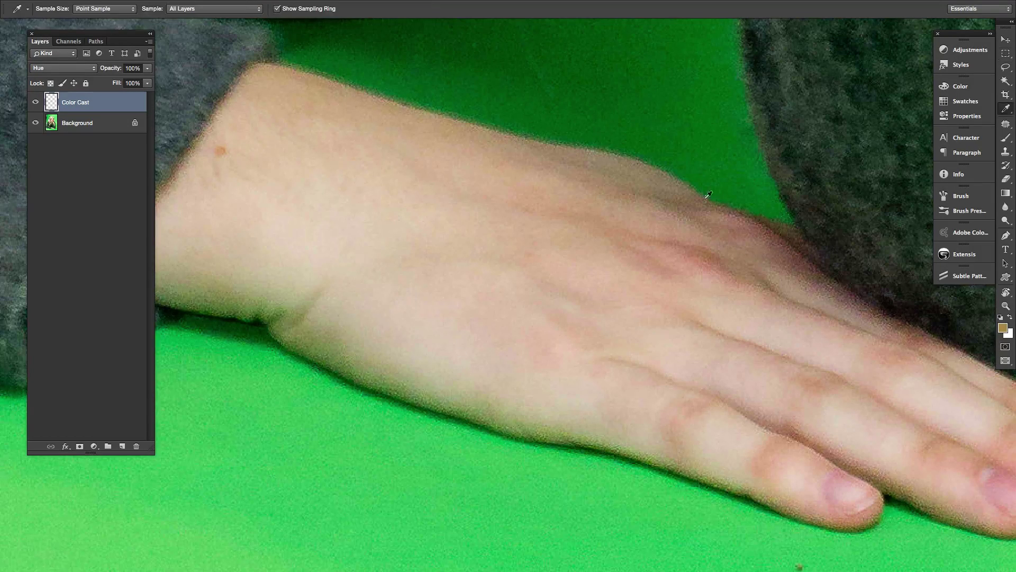
{"action": "left_click_drag", "start_coordinate": [687, 195], "coordinate": [691, 196]}
{"action": "left_click_drag", "start_coordinate": [485, 349], "coordinate": [506, 314]}
{"action": "left_click", "coordinate": [1002, 328]}
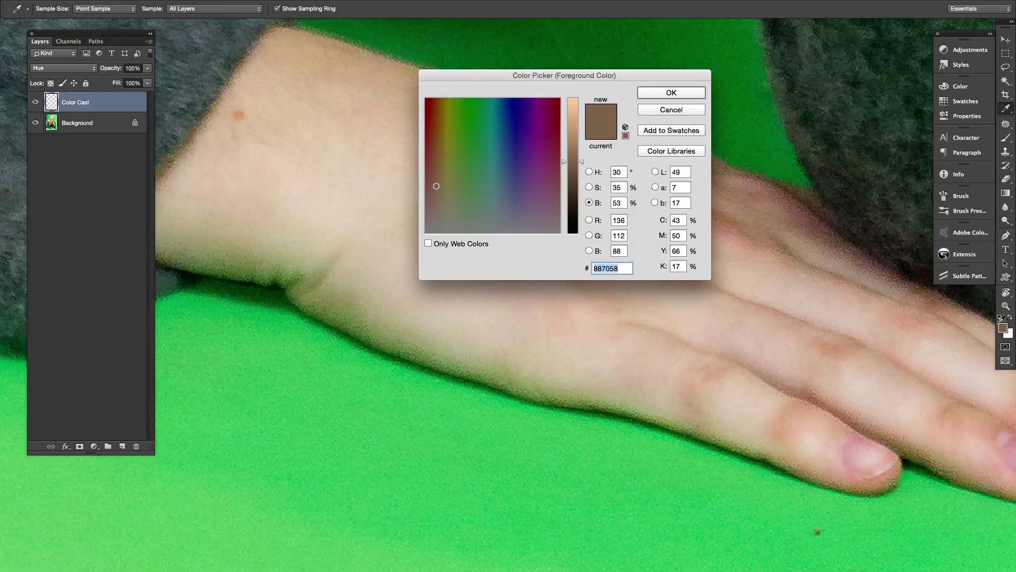
{"action": "left_click_drag", "start_coordinate": [610, 74], "coordinate": [431, 75]}
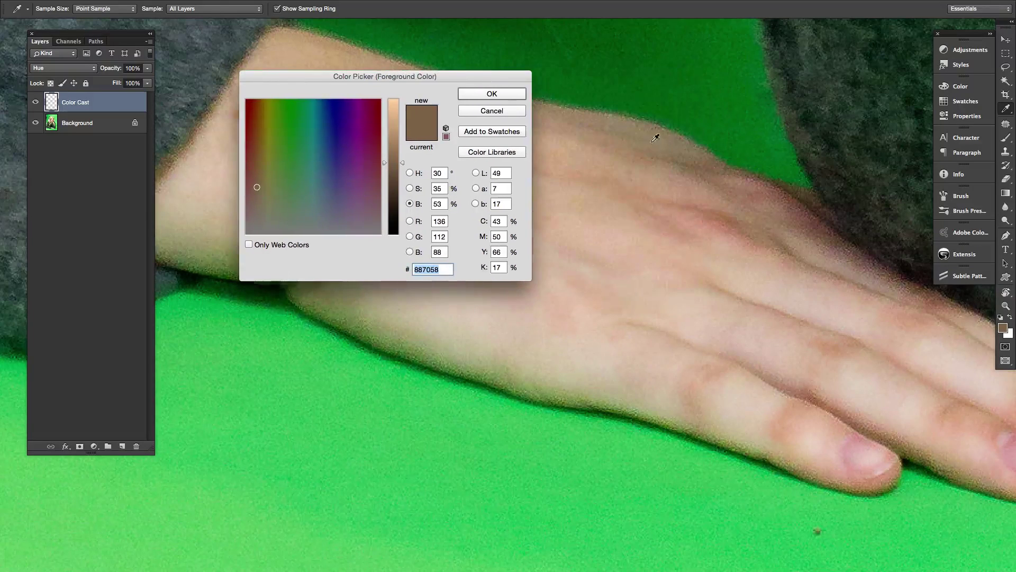
{"action": "left_click_drag", "start_coordinate": [658, 137], "coordinate": [698, 147]}
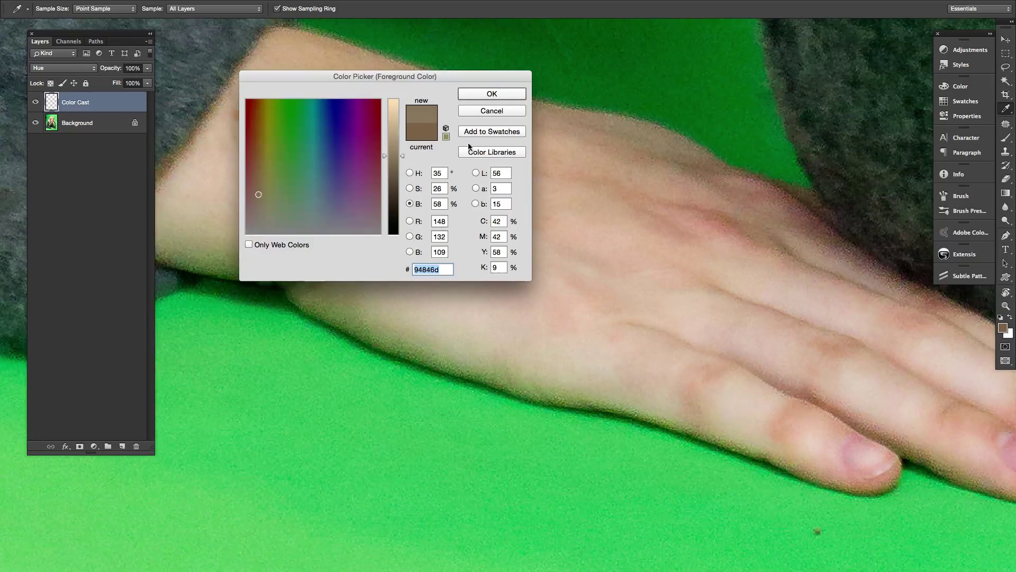
{"action": "left_click", "coordinate": [500, 94]}
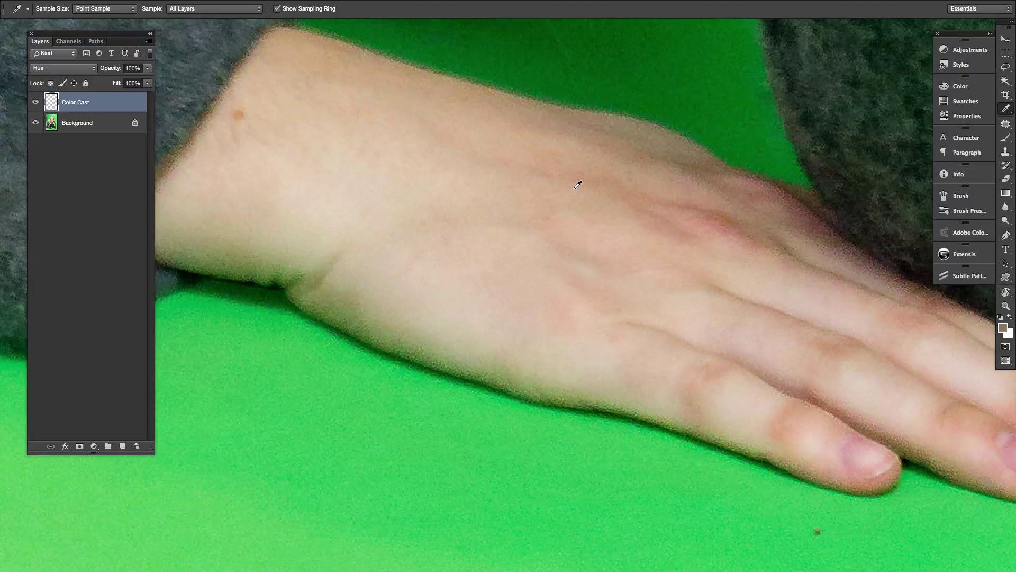
Switch to the Brush tool and enlarge the brush to 168 px
{"action": "key", "text": "b"}
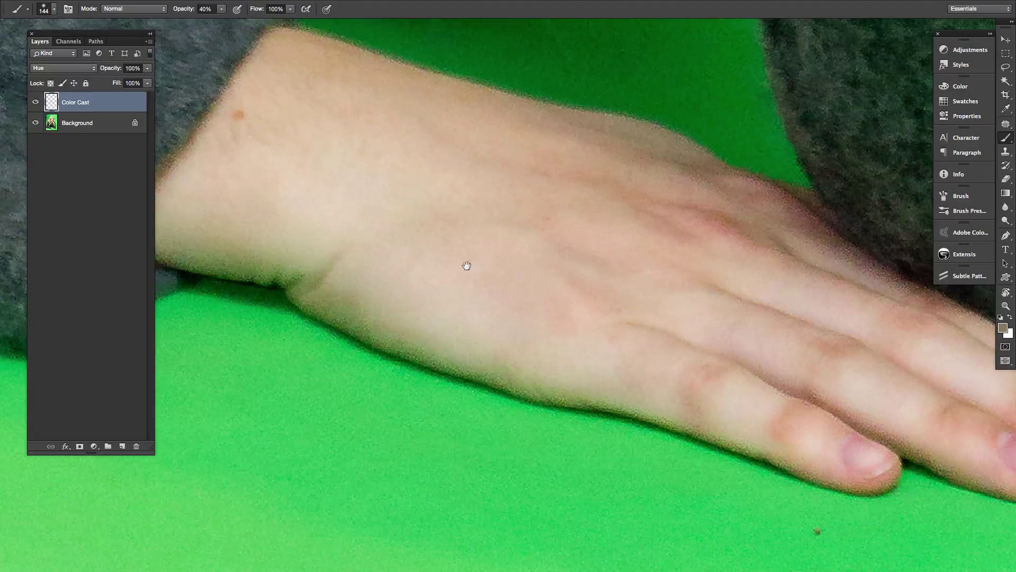
{"action": "mouse_move", "coordinate": [465, 265]}
{"action": "left_mouse_down"}
{"action": "mouse_move", "coordinate": [535, 223]}
{"action": "mouse_move", "coordinate": [549, 233]}
{"action": "left_mouse_up"}
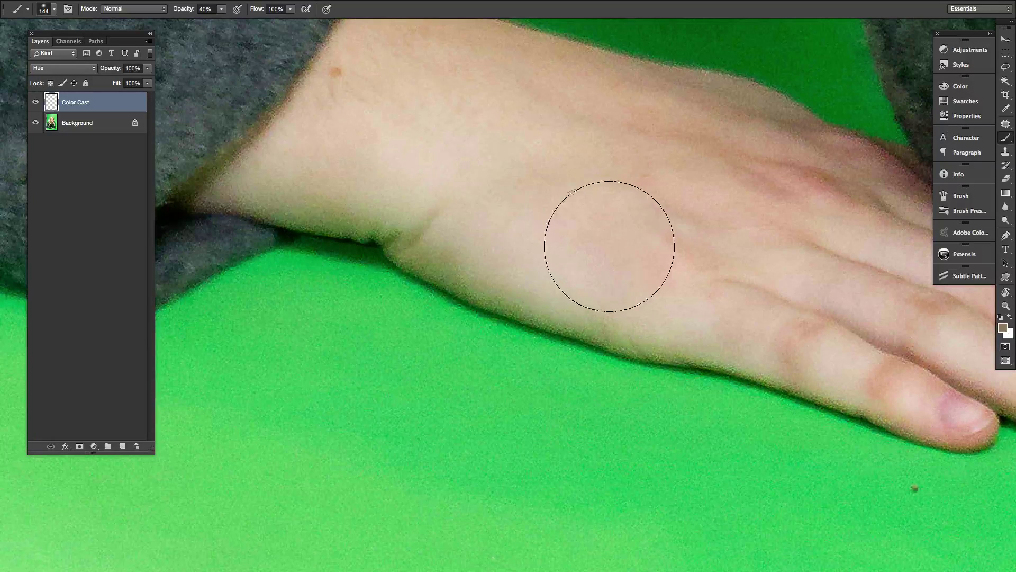
{"action": "mouse_move", "coordinate": [606, 253]}
{"action": "left_mouse_down"}
{"action": "mouse_move", "coordinate": [538, 252]}
{"action": "mouse_move", "coordinate": [789, 236]}
{"action": "mouse_move", "coordinate": [578, 236]}
{"action": "mouse_move", "coordinate": [715, 249]}
{"action": "mouse_move", "coordinate": [620, 245]}
{"action": "left_mouse_up"}
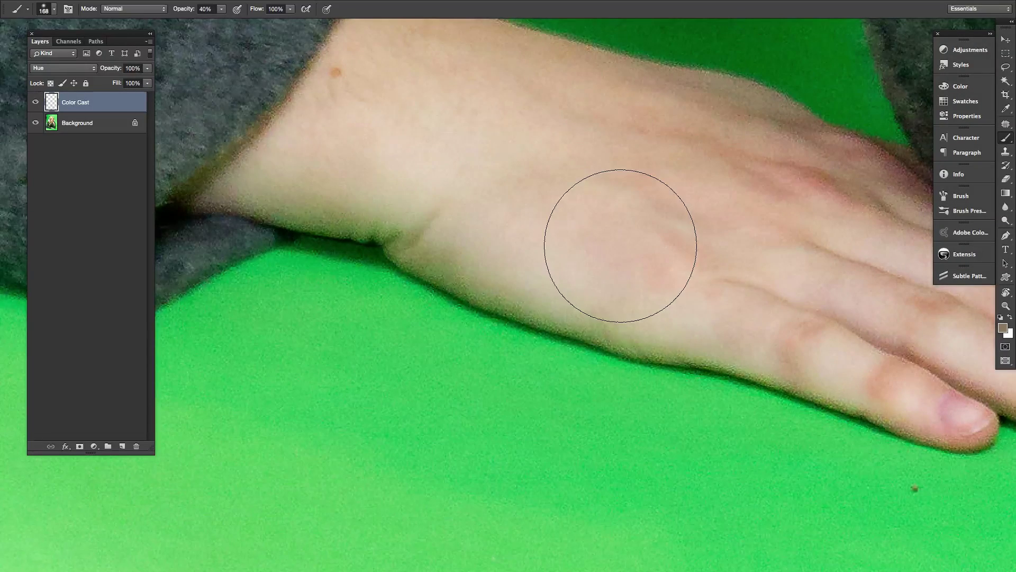
Adjust the brush size up and down in increments, ending at 80 px
{"action": "key", "text": "bracketleft"}
{"action": "key", "text": "bracketleft"}
{"action": "key", "text": "bracketleft"}
{"action": "key", "text": "bracketleft"}
{"action": "key", "text": "bracketleft"}
{"action": "key", "text": "bracketleft"}
{"action": "key", "text": "bracketright"}
{"action": "key", "text": "bracketright"}
{"action": "key", "text": "bracketright"}
{"action": "key", "text": "bracketright"}
{"action": "key", "text": "bracketright"}
{"action": "key", "text": "bracketright"}
{"action": "key", "text": "bracketright"}
{"action": "key", "text": "bracketright"}
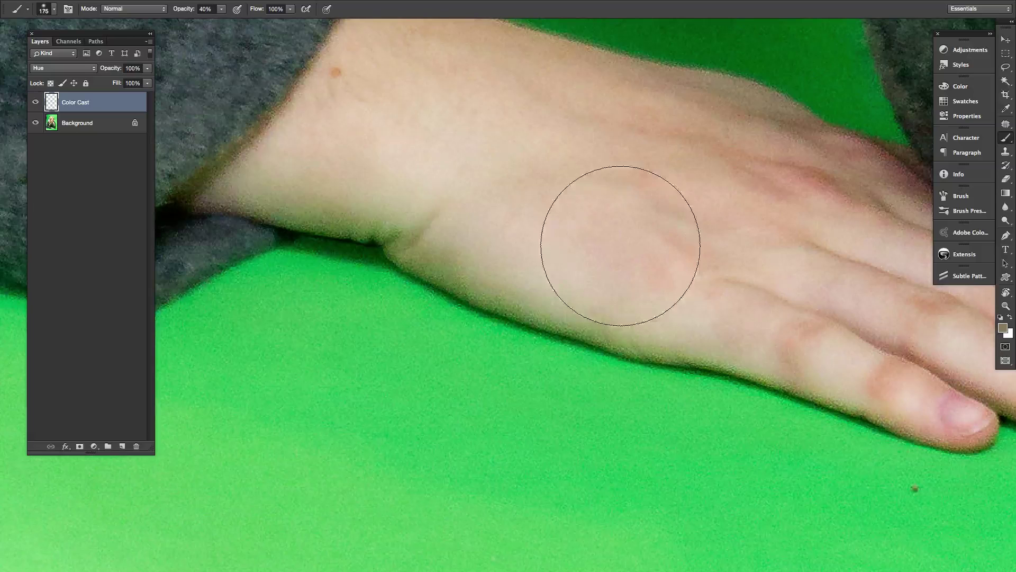
{"action": "key", "text": "bracketright"}
{"action": "key", "text": "bracketright"}
{"action": "key", "text": "bracketright"}
{"action": "key", "text": "bracketleft"}
{"action": "key", "text": "bracketleft"}
{"action": "key", "text": "bracketleft"}
{"action": "key", "text": "bracketleft"}
{"action": "key", "text": "bracketleft"}
{"action": "key", "text": "bracketleft"}
{"action": "key", "text": "bracketleft"}
{"action": "key", "text": "bracketleft"}
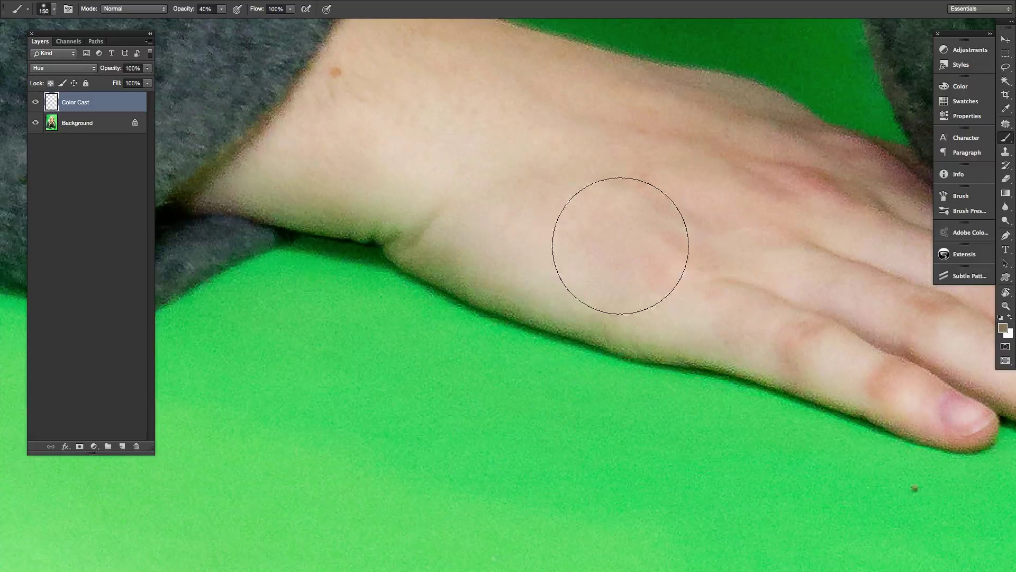
{"action": "key", "text": "bracketleft"}
{"action": "key", "text": "bracketleft"}
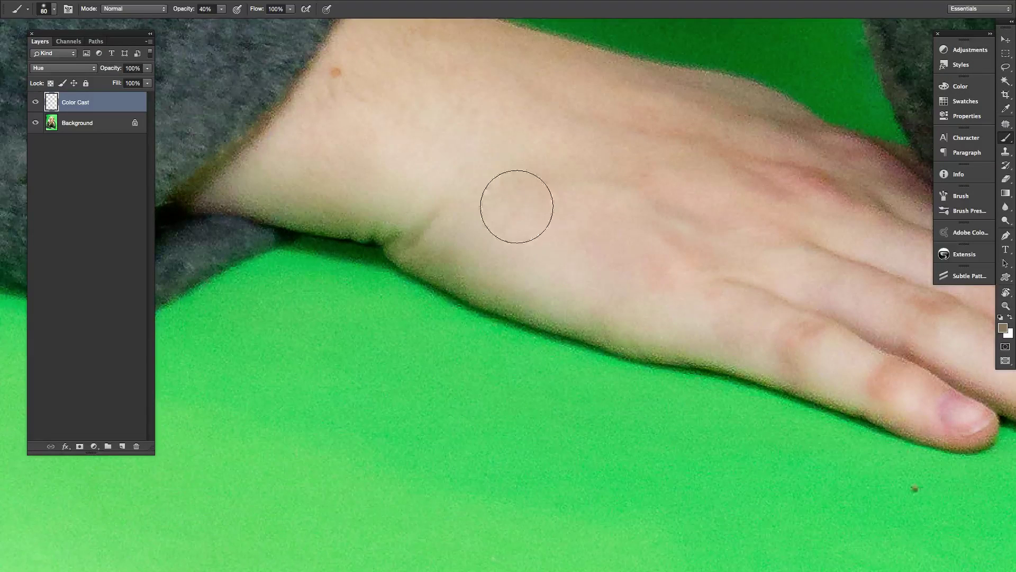
Resize the brush to 98 px for the edge of the hand
{"action": "mouse_move", "coordinate": [510, 231]}
{"action": "left_mouse_down"}
{"action": "mouse_move", "coordinate": [627, 215]}
{"action": "mouse_move", "coordinate": [581, 215]}
{"action": "mouse_move", "coordinate": [615, 216]}
{"action": "left_mouse_up"}
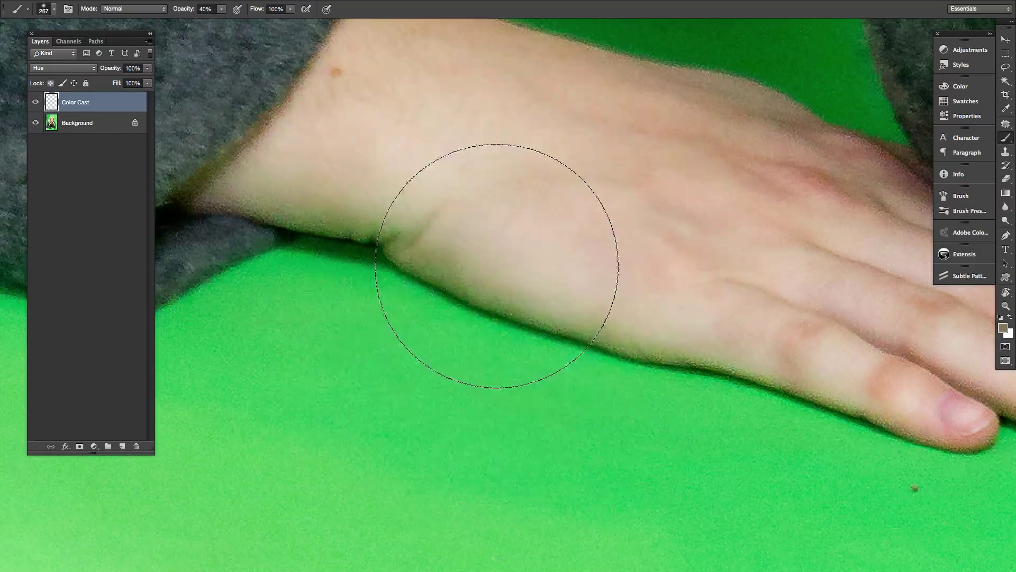
{"action": "mouse_move", "coordinate": [497, 268]}
{"action": "left_mouse_down"}
{"action": "mouse_move", "coordinate": [507, 249]}
{"action": "mouse_move", "coordinate": [519, 408]}
{"action": "mouse_move", "coordinate": [519, 320]}
{"action": "mouse_move", "coordinate": [529, 350]}
{"action": "mouse_move", "coordinate": [529, 318]}
{"action": "mouse_move", "coordinate": [533, 427]}
{"action": "mouse_move", "coordinate": [551, 244]}
{"action": "mouse_move", "coordinate": [538, 487]}
{"action": "mouse_move", "coordinate": [524, 426]}
{"action": "mouse_move", "coordinate": [535, 451]}
{"action": "mouse_move", "coordinate": [529, 338]}
{"action": "left_mouse_up"}
{"action": "mouse_move", "coordinate": [582, 278]}
{"action": "left_mouse_down"}
{"action": "mouse_move", "coordinate": [487, 286]}
{"action": "mouse_move", "coordinate": [464, 275]}
{"action": "left_mouse_up"}
{"action": "left_click_drag", "start_coordinate": [516, 304], "coordinate": [518, 276]}
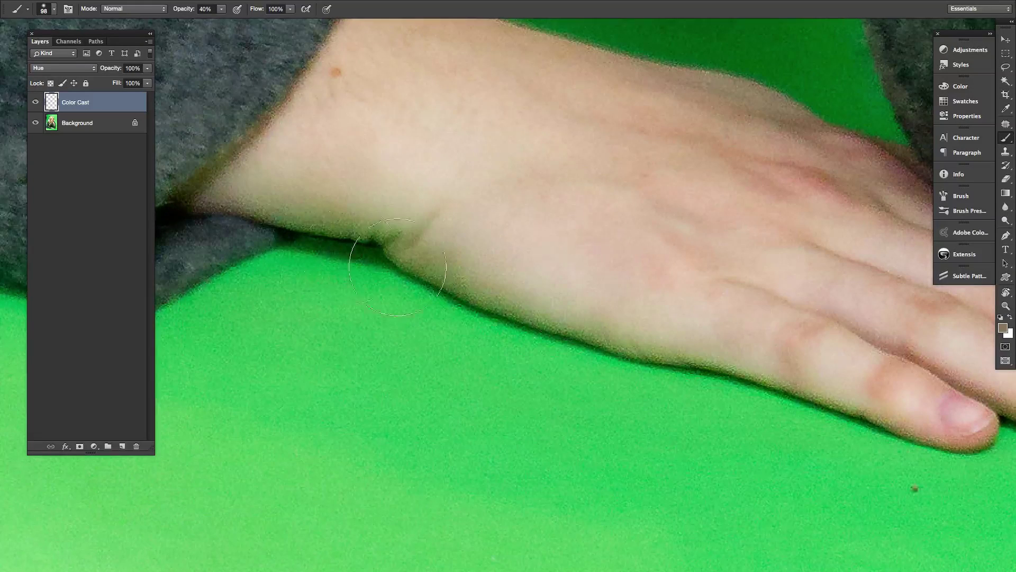
{"action": "left_click_drag", "start_coordinate": [410, 264], "coordinate": [417, 259]}
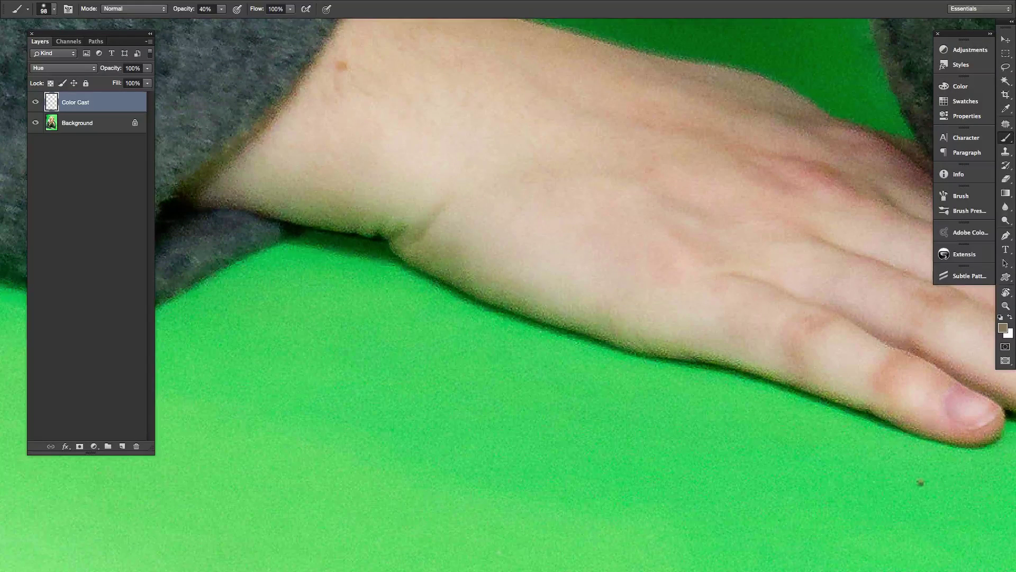
{"action": "left_click_drag", "start_coordinate": [498, 261], "coordinate": [468, 258]}
{"action": "left_click_drag", "start_coordinate": [389, 288], "coordinate": [441, 275]}
Paint the sampled skin tone on the Color Cast layer along the hand's lower edge and around the fingertips at 40% opacity
{"action": "left_click", "coordinate": [1003, 328]}
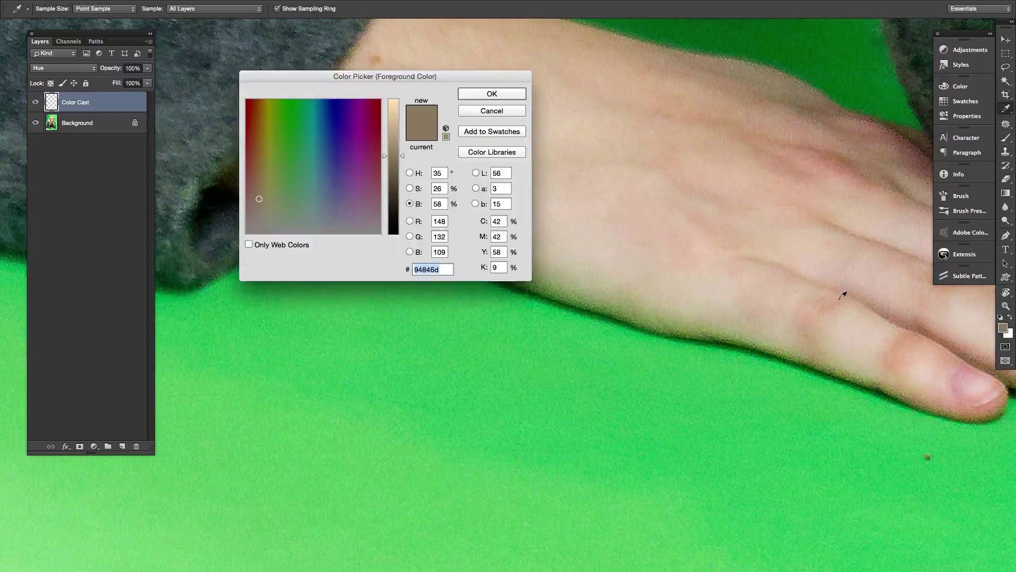
{"action": "left_click", "coordinate": [492, 94]}
{"action": "key", "text": "b"}
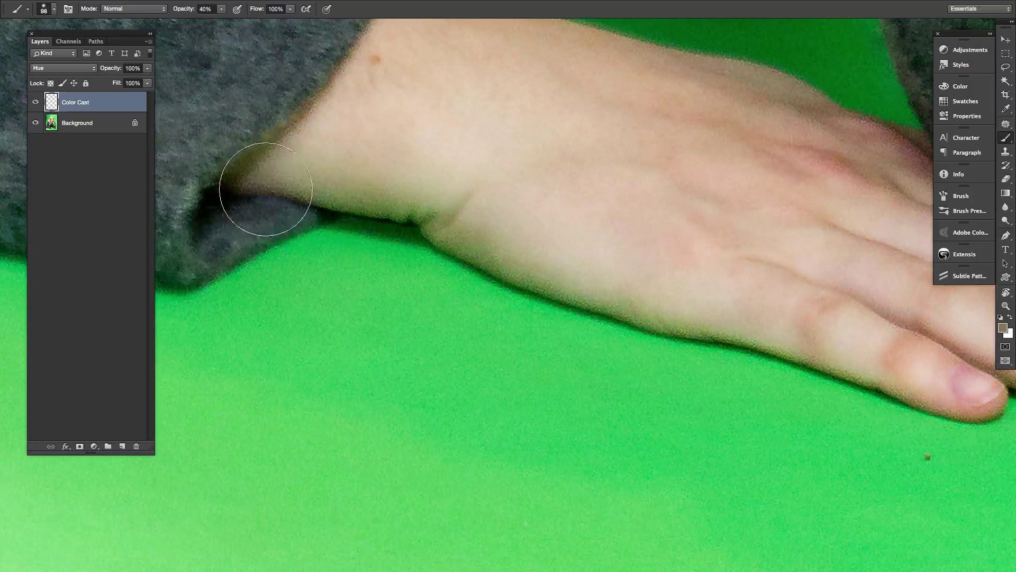
{"action": "left_click_drag", "start_coordinate": [280, 207], "coordinate": [628, 301]}
{"action": "mouse_move", "coordinate": [372, 231]}
{"action": "left_mouse_down"}
{"action": "mouse_move", "coordinate": [783, 363]}
{"action": "mouse_move", "coordinate": [583, 310]}
{"action": "mouse_move", "coordinate": [804, 373]}
{"action": "left_mouse_up"}
{"action": "mouse_move", "coordinate": [625, 325]}
{"action": "left_mouse_down"}
{"action": "mouse_move", "coordinate": [839, 379]}
{"action": "mouse_move", "coordinate": [645, 346]}
{"action": "left_mouse_up"}
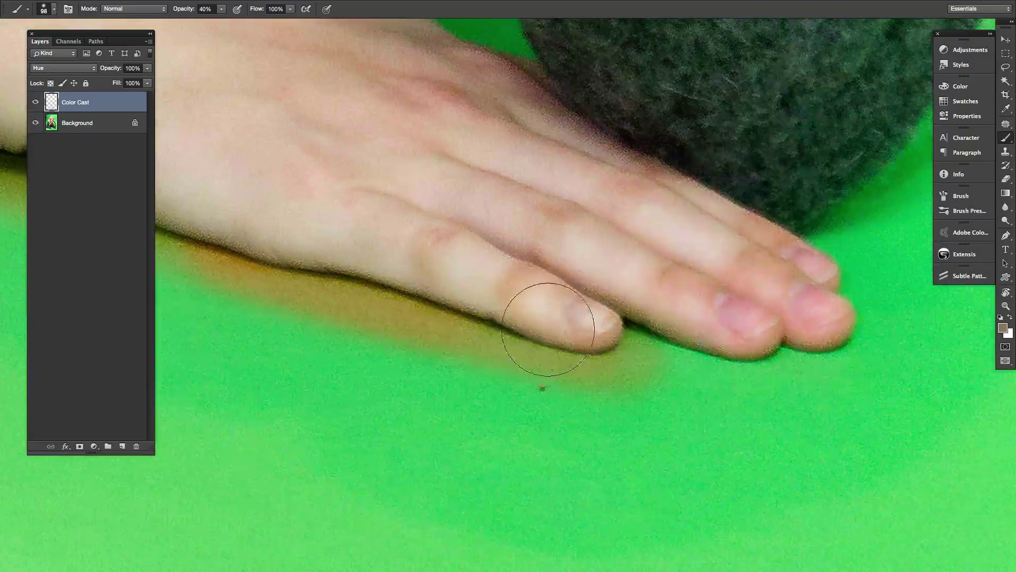
{"action": "left_click_drag", "start_coordinate": [549, 333], "coordinate": [709, 352]}
{"action": "left_click_drag", "start_coordinate": [643, 332], "coordinate": [836, 356]}
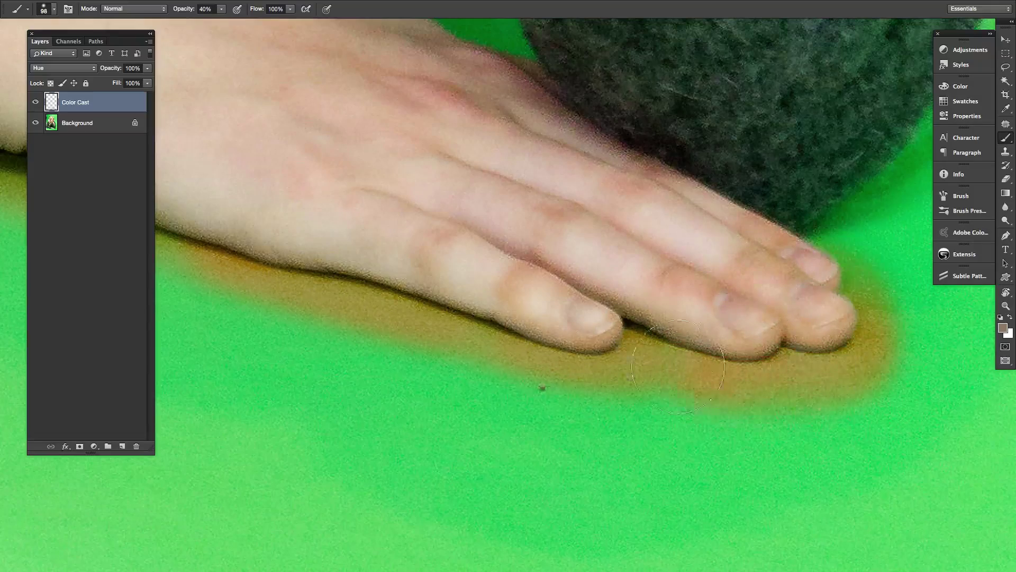
{"action": "mouse_move", "coordinate": [338, 289]}
{"action": "left_mouse_down"}
{"action": "mouse_move", "coordinate": [608, 363]}
{"action": "mouse_move", "coordinate": [323, 265]}
{"action": "mouse_move", "coordinate": [437, 302]}
{"action": "left_mouse_up"}
{"action": "mouse_move", "coordinate": [281, 247]}
{"action": "left_mouse_down"}
{"action": "mouse_move", "coordinate": [517, 323]}
{"action": "mouse_move", "coordinate": [299, 254]}
{"action": "left_mouse_up"}
Load the alpha channel of the woman's full silhouette as a selection and return to the Color Cast layer in the RGB composite
{"action": "key", "text": "ctrl+0"}
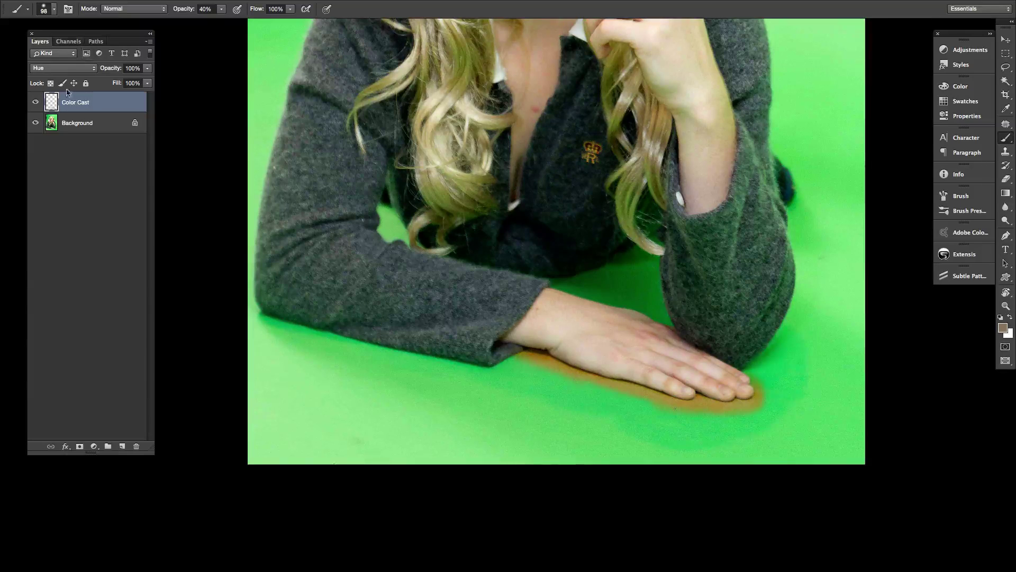
{"action": "left_click", "coordinate": [70, 41]}
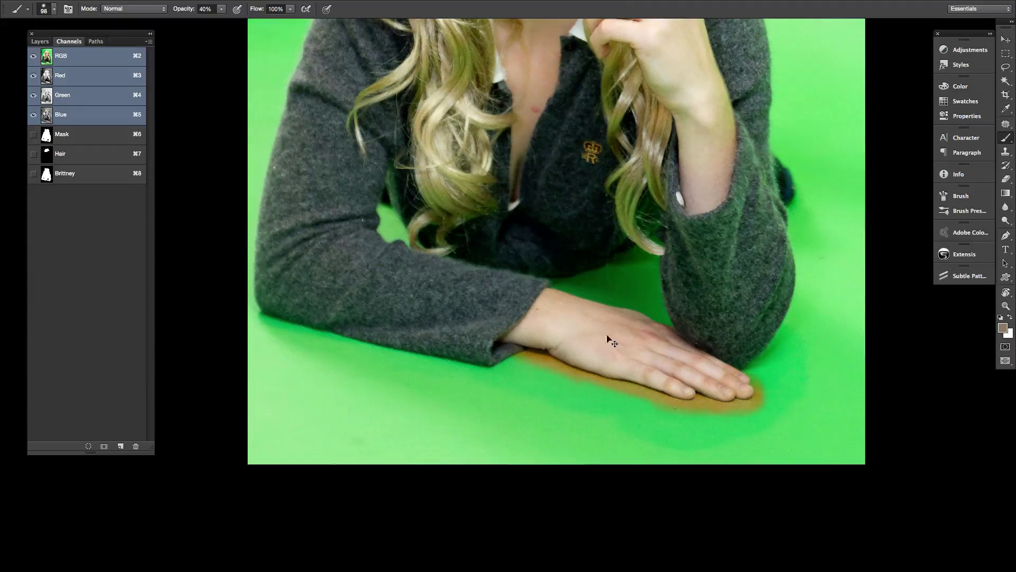
{"action": "left_click_drag", "start_coordinate": [834, 494], "coordinate": [834, 495]}
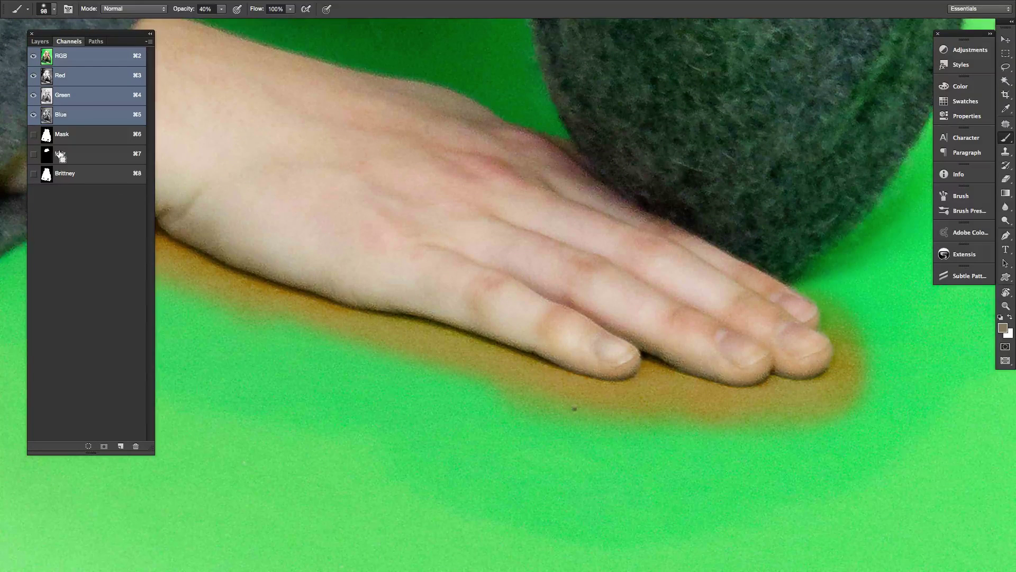
{"action": "key", "text": "super+0"}
{"action": "left_click", "coordinate": [86, 179]}
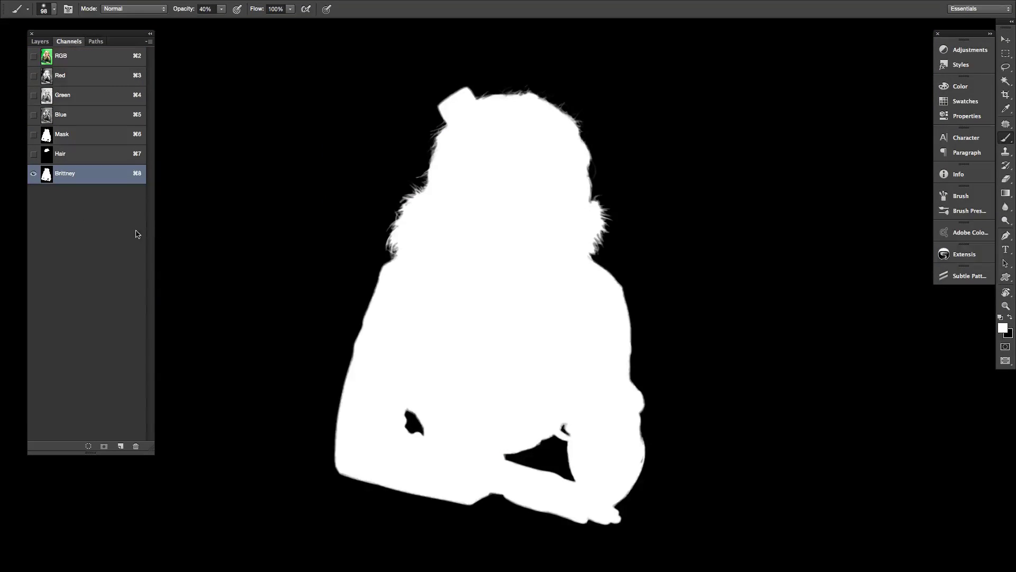
{"action": "left_click", "coordinate": [33, 57]}
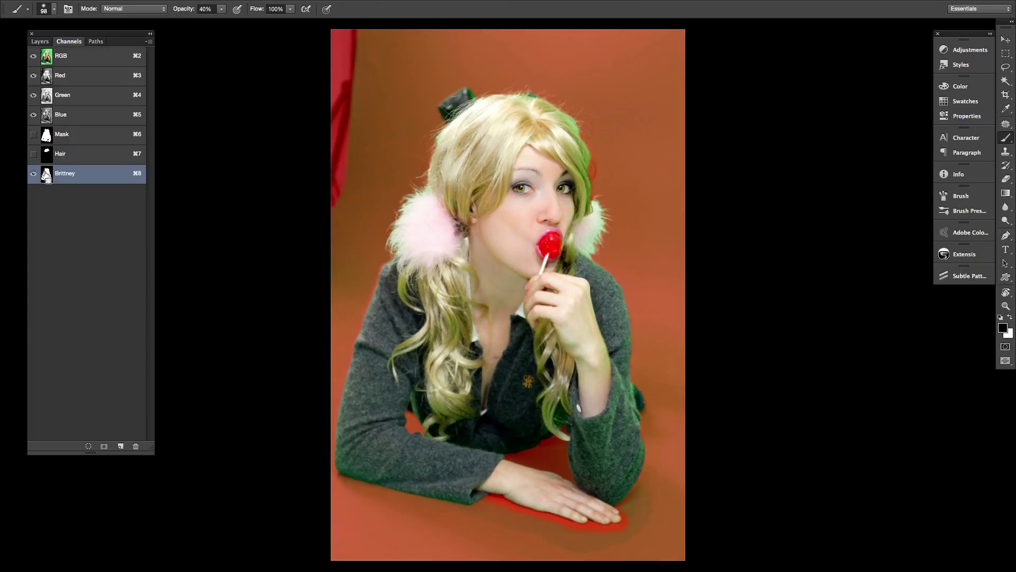
{"action": "left_click", "coordinate": [46, 178], "text": "super"}
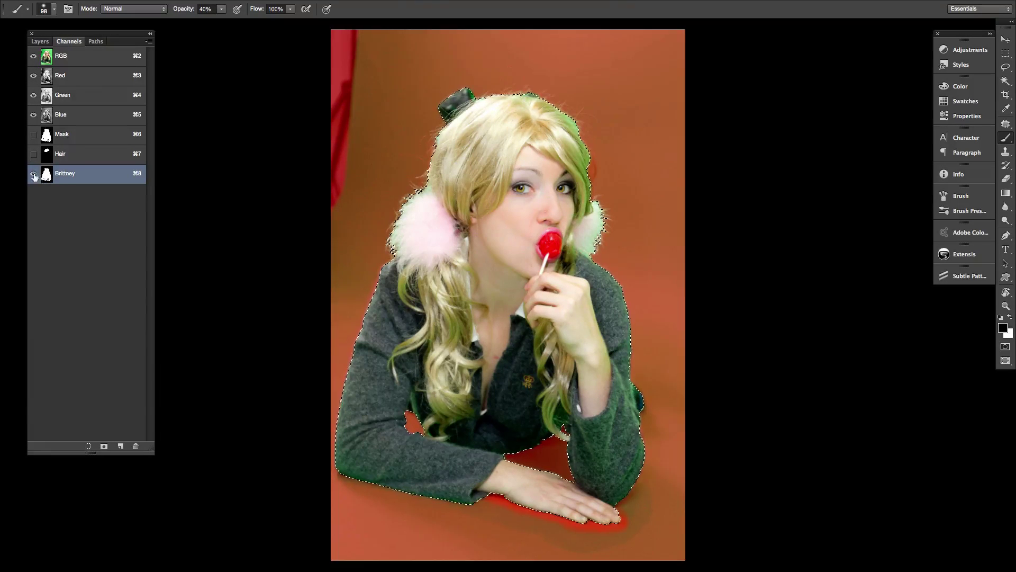
{"action": "left_click", "coordinate": [33, 174]}
{"action": "left_click", "coordinate": [79, 59]}
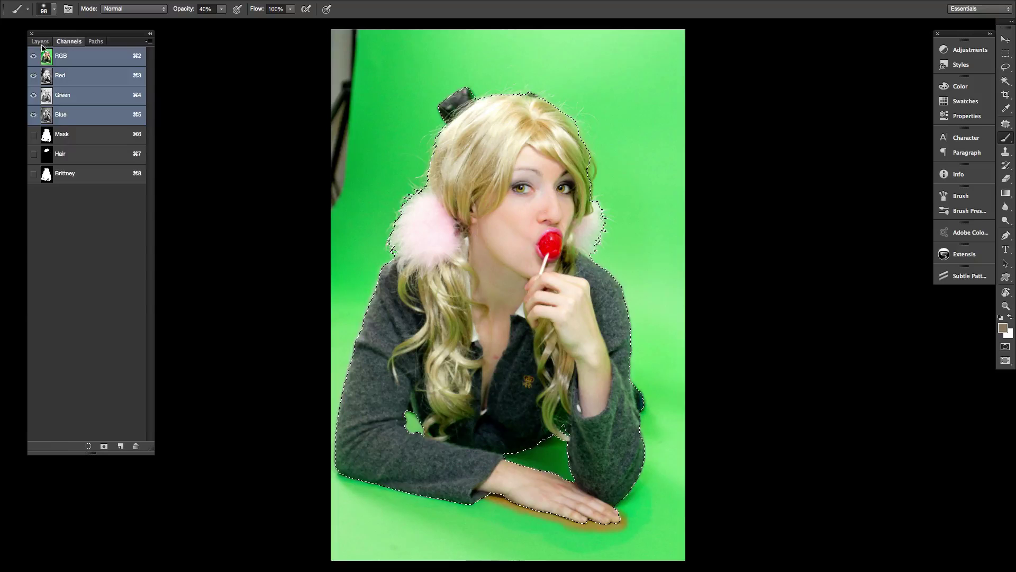
{"action": "left_click", "coordinate": [40, 41]}
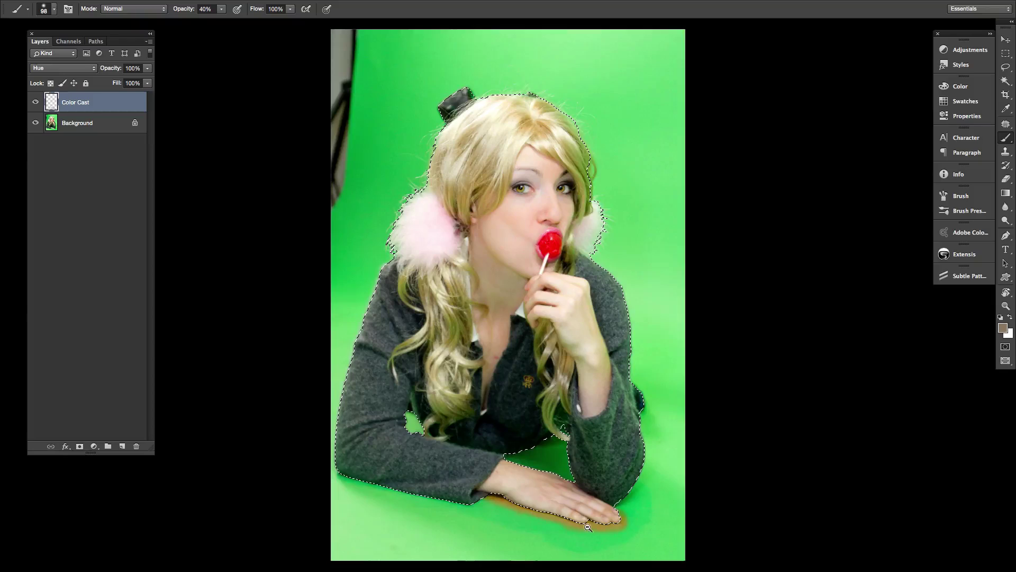
Add a layer mask to the Color Cast layer from the active silhouette selection
{"action": "left_click", "coordinate": [510, 502], "text": "alt"}
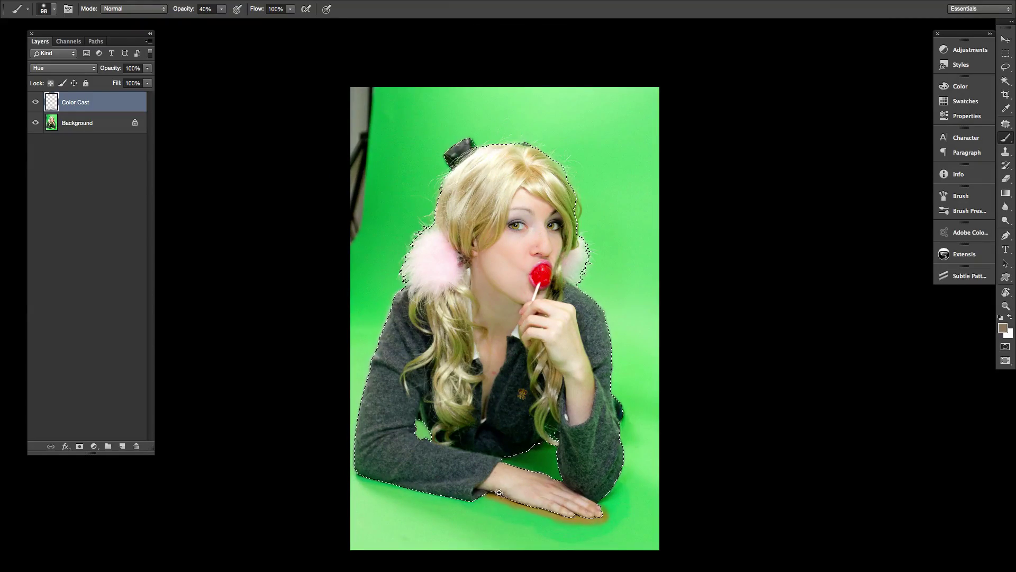
{"action": "left_click_drag", "start_coordinate": [478, 484], "coordinate": [570, 524]}
{"action": "left_click", "coordinate": [577, 366], "text": "alt"}
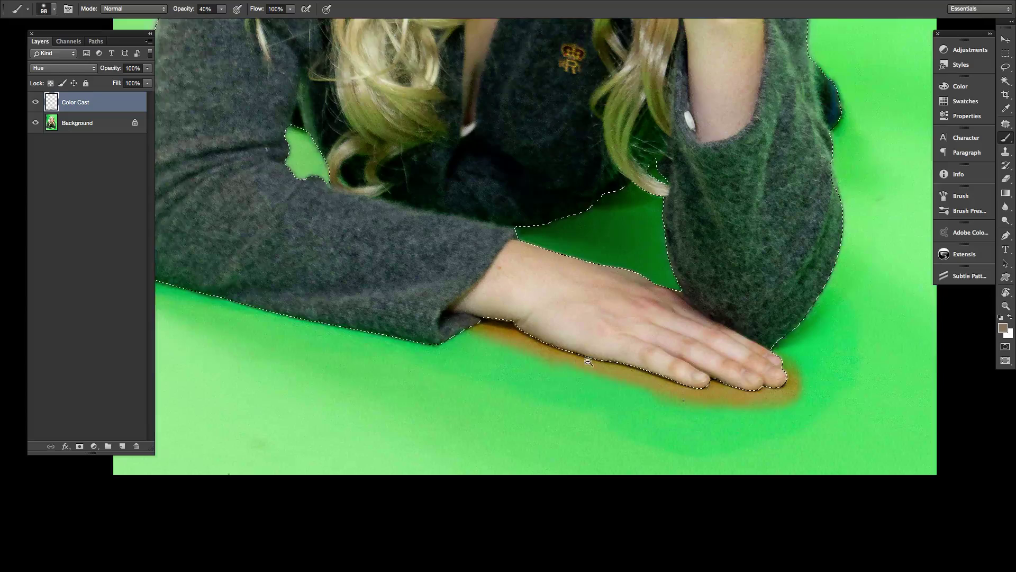
{"action": "left_click_drag", "start_coordinate": [587, 360], "coordinate": [427, 272]}
{"action": "left_click_drag", "start_coordinate": [303, 121], "coordinate": [608, 330]}
{"action": "left_click", "coordinate": [609, 330], "text": "ctrl"}
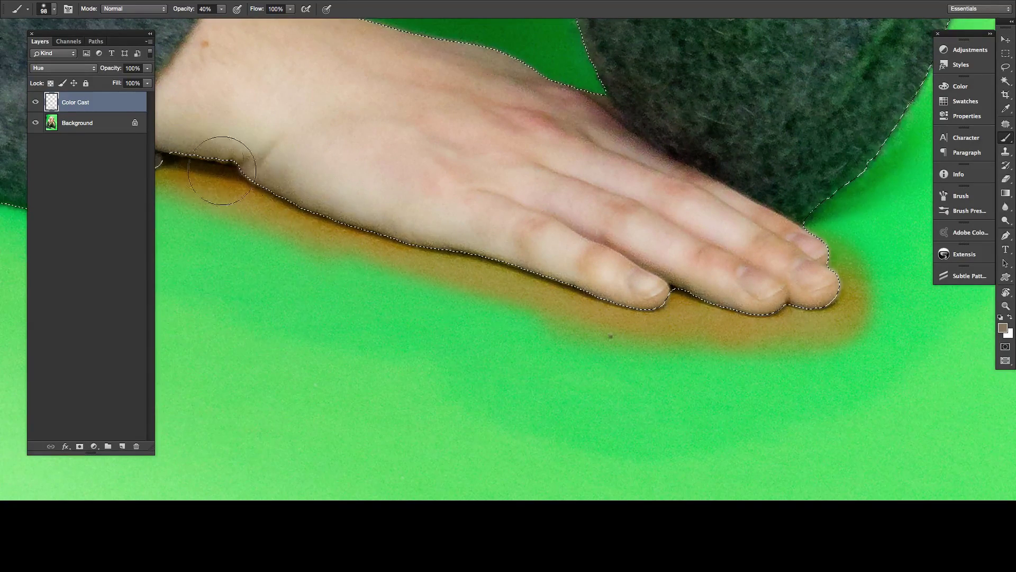
{"action": "left_click", "coordinate": [63, 42]}
{"action": "left_click", "coordinate": [75, 174]}
{"action": "left_click", "coordinate": [83, 53]}
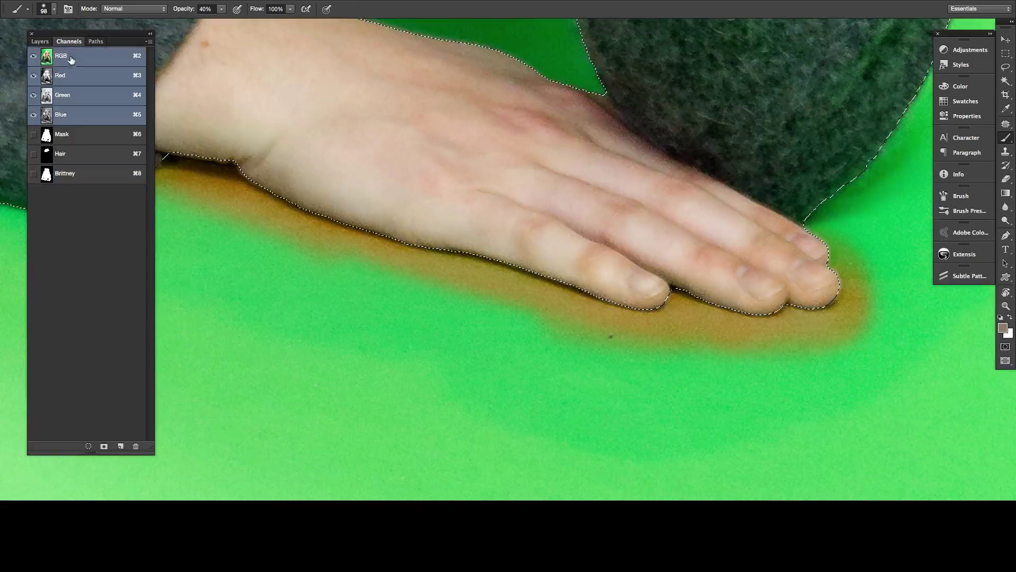
{"action": "left_click", "coordinate": [40, 42]}
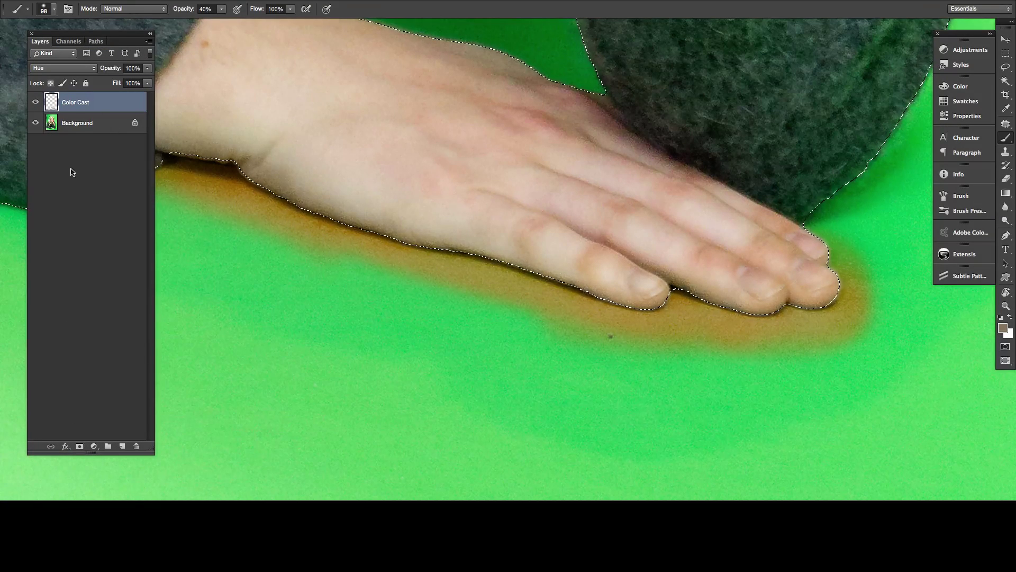
{"action": "left_click", "coordinate": [80, 446]}
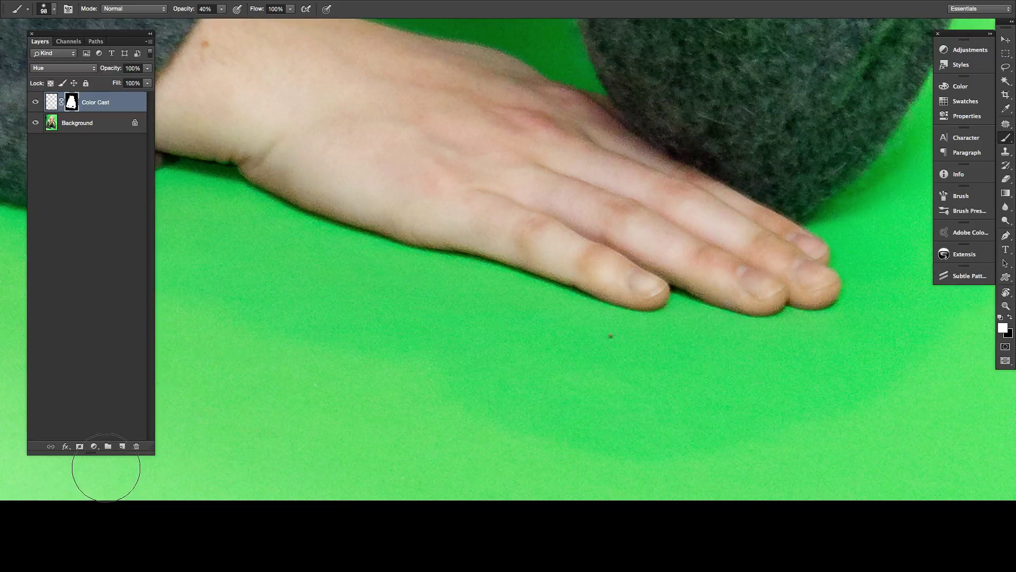
Inspect the Color Cast layer mask as a color overlay and as a standalone black-and-white image, including the full silhouette
{"action": "key", "text": "x"}
{"action": "key", "text": "ctrl+i"}
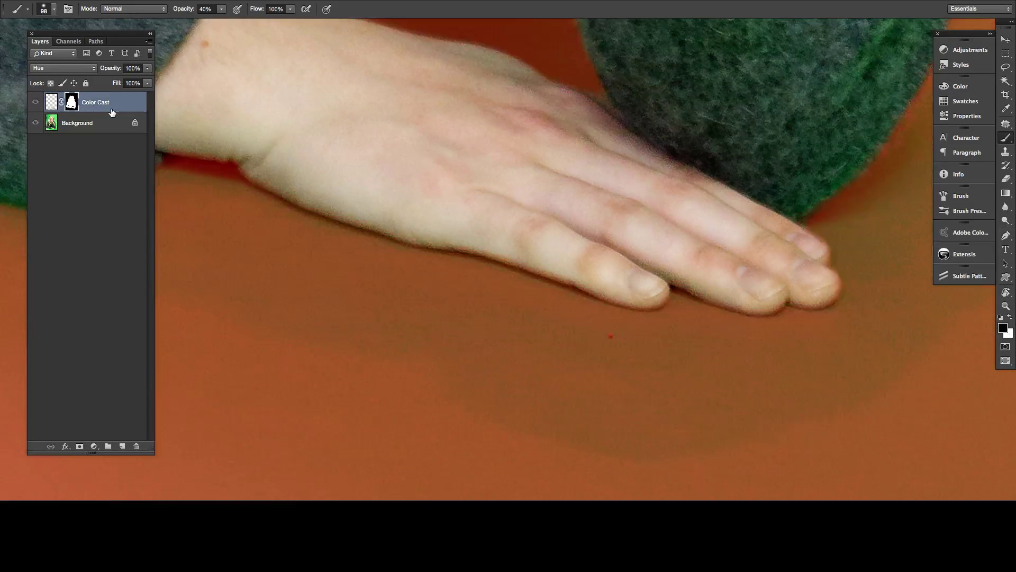
{"action": "key", "text": "x"}
{"action": "key", "text": "ctrl+i"}
{"action": "left_click", "coordinate": [75, 103], "text": "alt"}
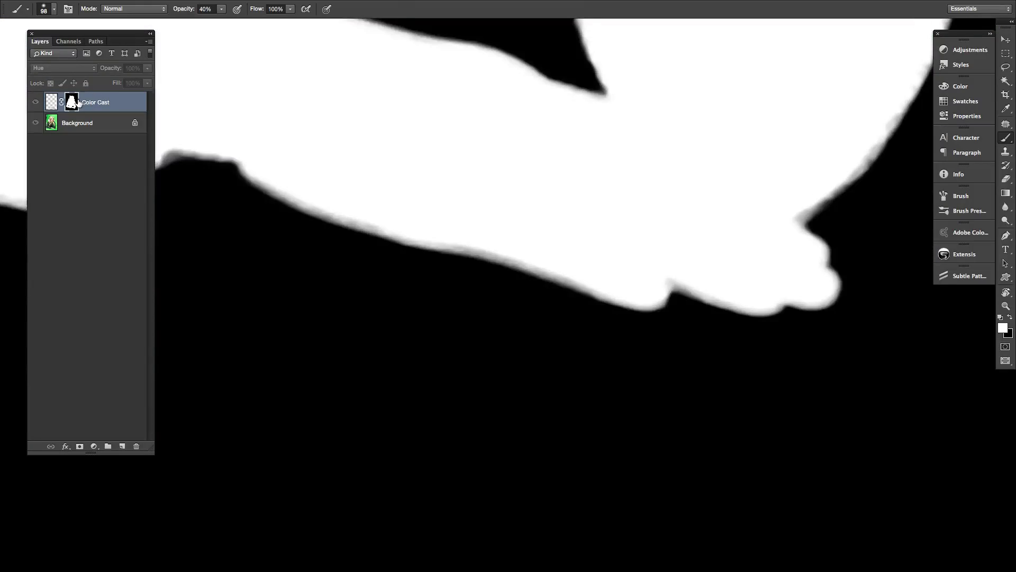
{"action": "key", "text": "ctrl+0"}
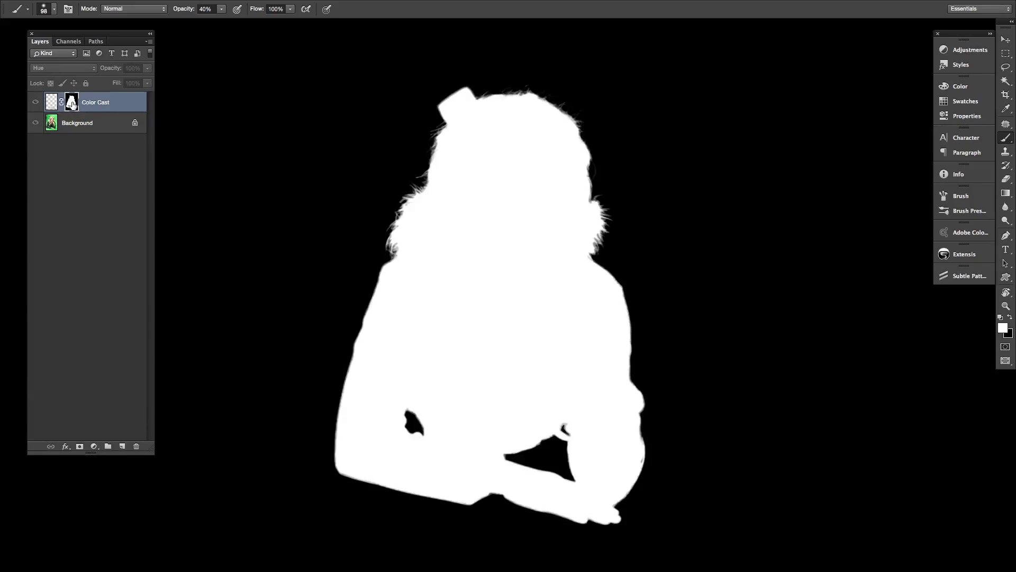
{"action": "left_click", "coordinate": [71, 102], "text": "alt"}
Try to sample the gray of the sweater on the raised arm's sleeve with the Eyedropper
{"action": "left_click_drag", "start_coordinate": [466, 430], "coordinate": [456, 410]}
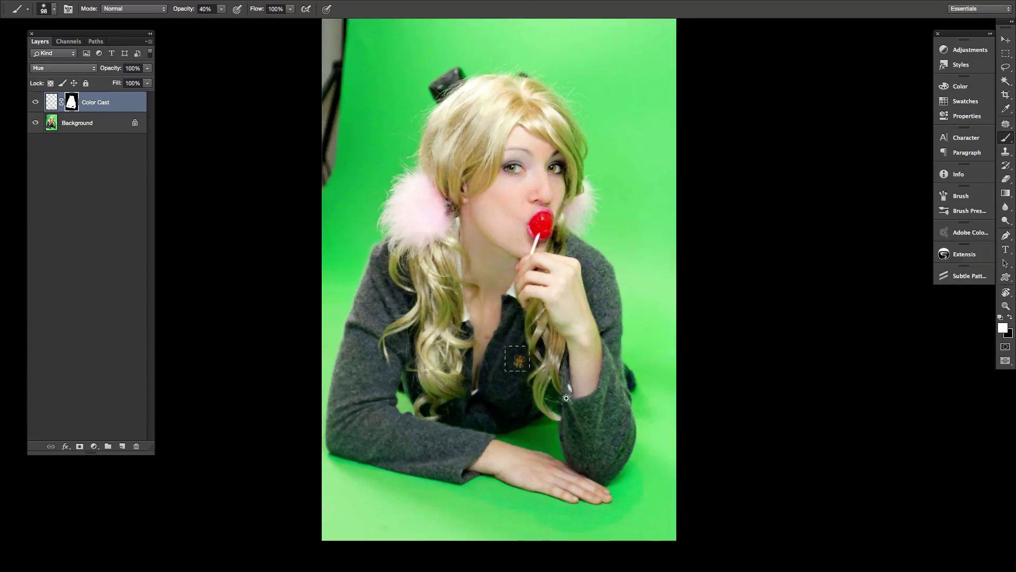
{"action": "left_click_drag", "start_coordinate": [566, 398], "coordinate": [593, 424]}
{"action": "left_click_drag", "start_coordinate": [477, 268], "coordinate": [527, 387]}
{"action": "left_click", "coordinate": [518, 364], "text": "alt+super"}
{"action": "left_click_drag", "start_coordinate": [656, 438], "coordinate": [603, 389]}
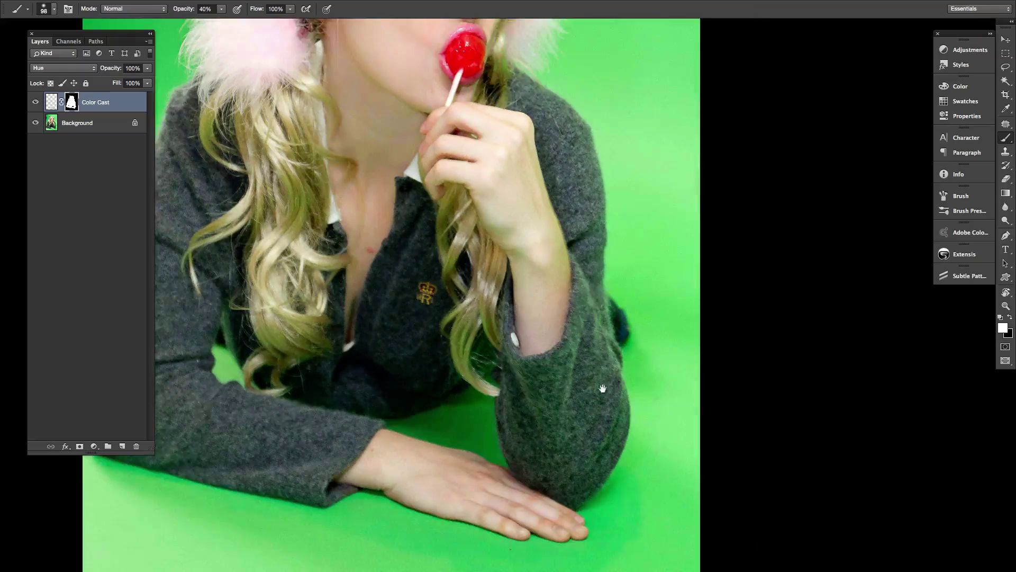
{"action": "scroll", "coordinate": [686, 532], "scroll_direction": "up", "scroll_amount": 1}
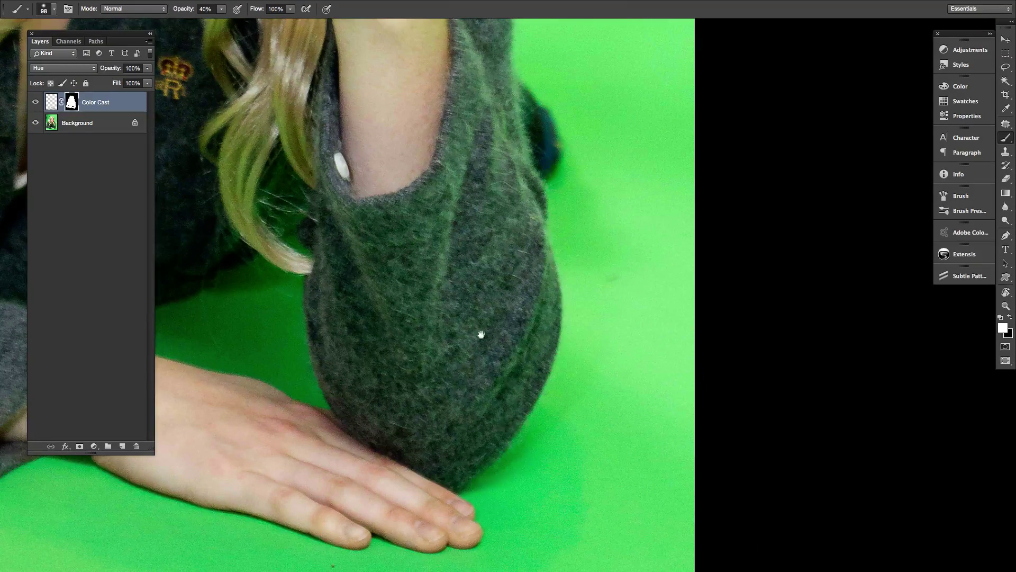
{"action": "left_click_drag", "start_coordinate": [266, 554], "coordinate": [352, 488]}
{"action": "left_click_drag", "start_coordinate": [481, 424], "coordinate": [478, 492]}
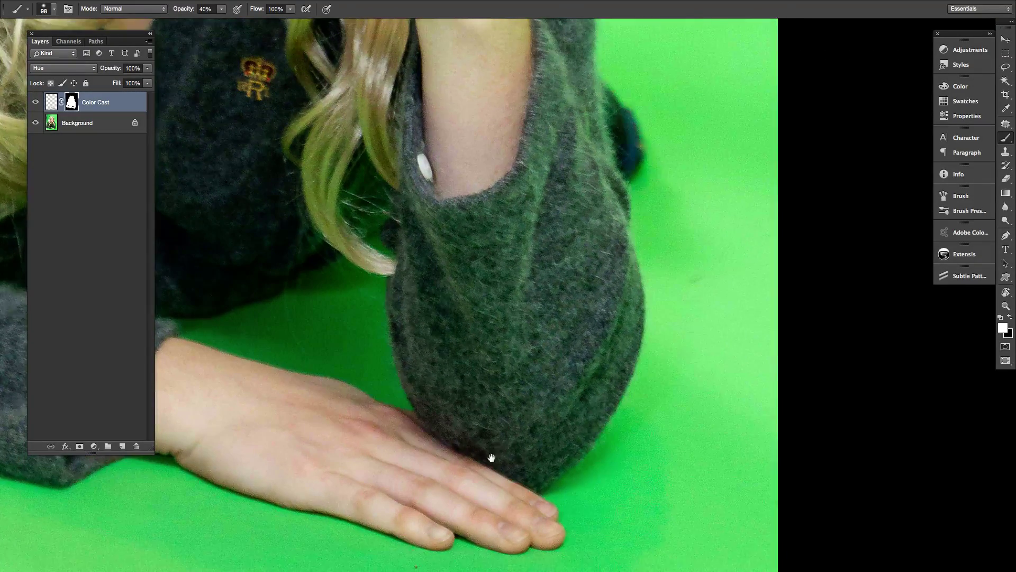
{"action": "left_click_drag", "start_coordinate": [507, 392], "coordinate": [523, 392]}
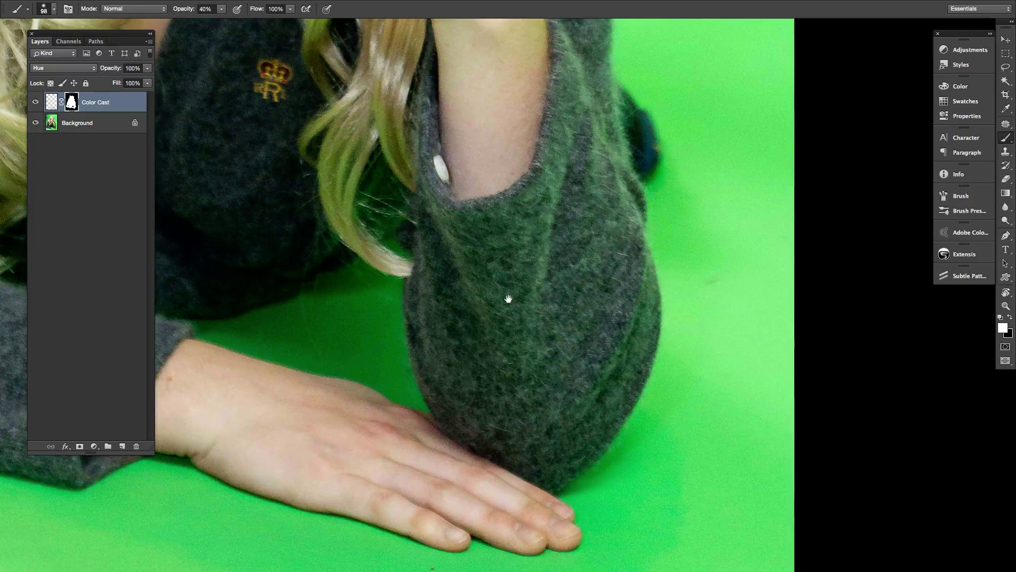
{"action": "key", "text": "i"}
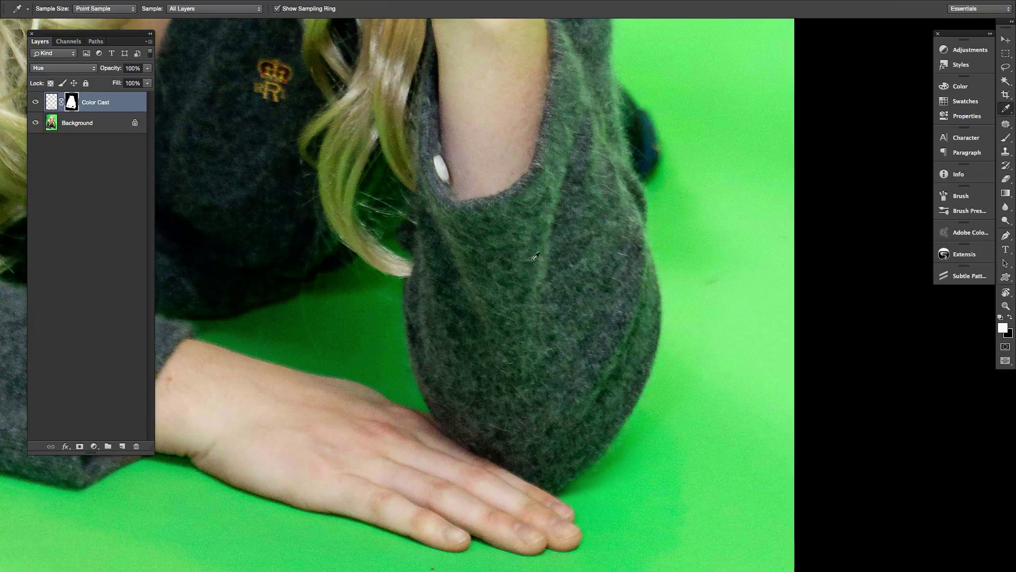
{"action": "left_click", "coordinate": [570, 265]}
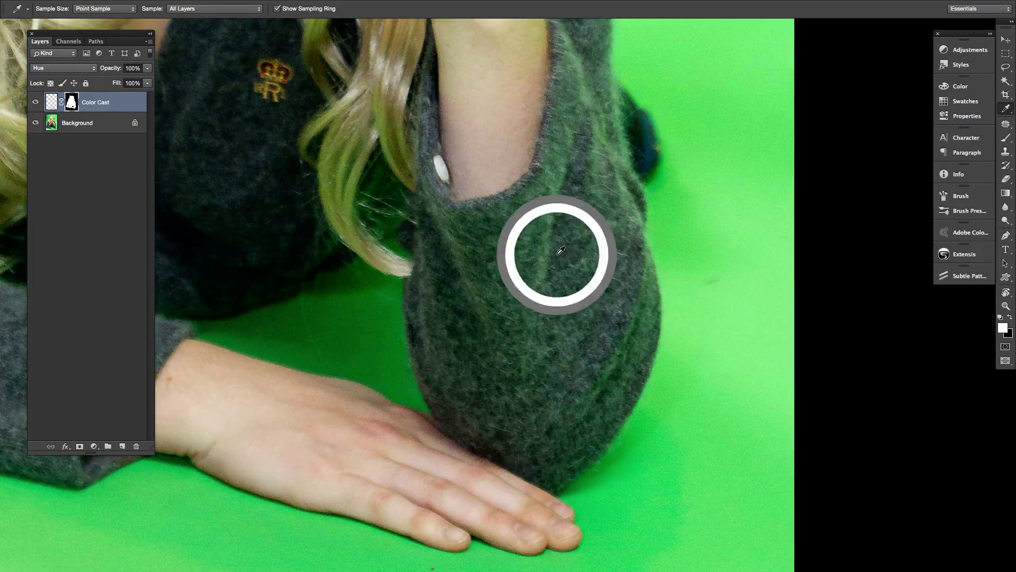
Make the Color Cast layer's image content active instead of its layer mask
{"action": "left_click", "coordinate": [100, 122]}
{"action": "left_click", "coordinate": [96, 102]}
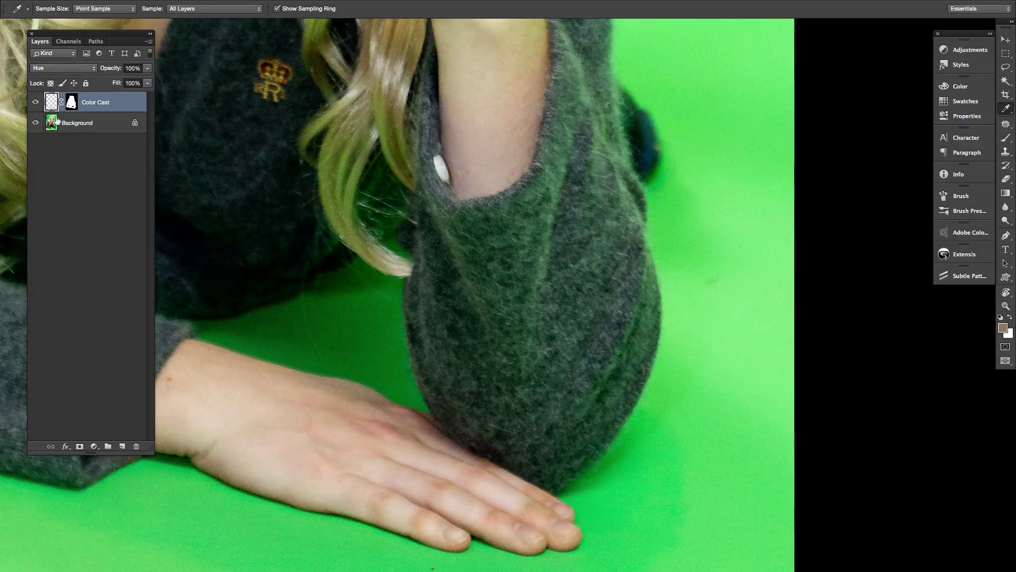
{"action": "left_click", "coordinate": [71, 102]}
{"action": "left_click", "coordinate": [52, 103]}
{"action": "key", "text": "super+plus"}
{"action": "key", "text": "super+plus"}
{"action": "key", "text": "super+plus"}
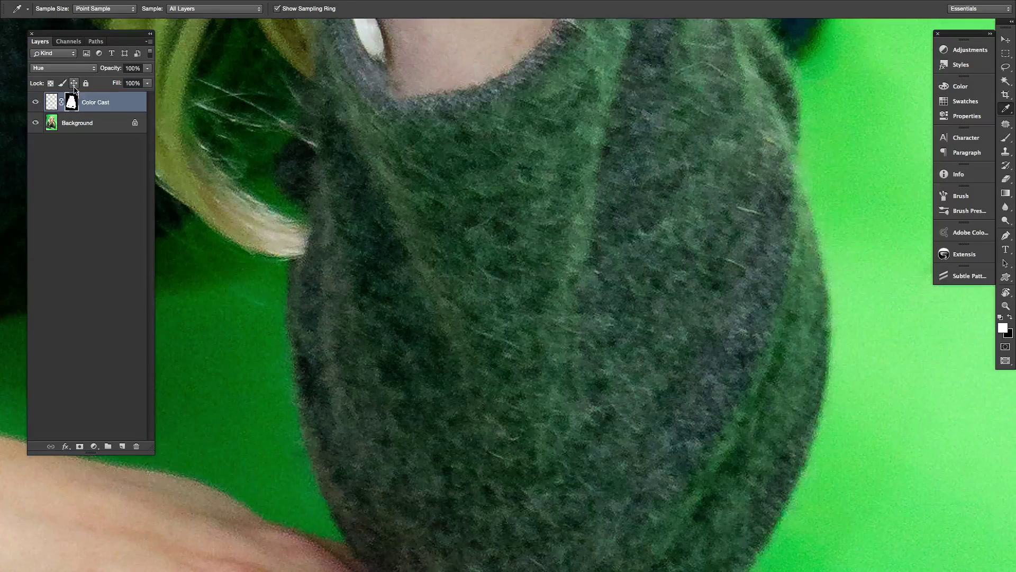
{"action": "key", "text": "super+0"}
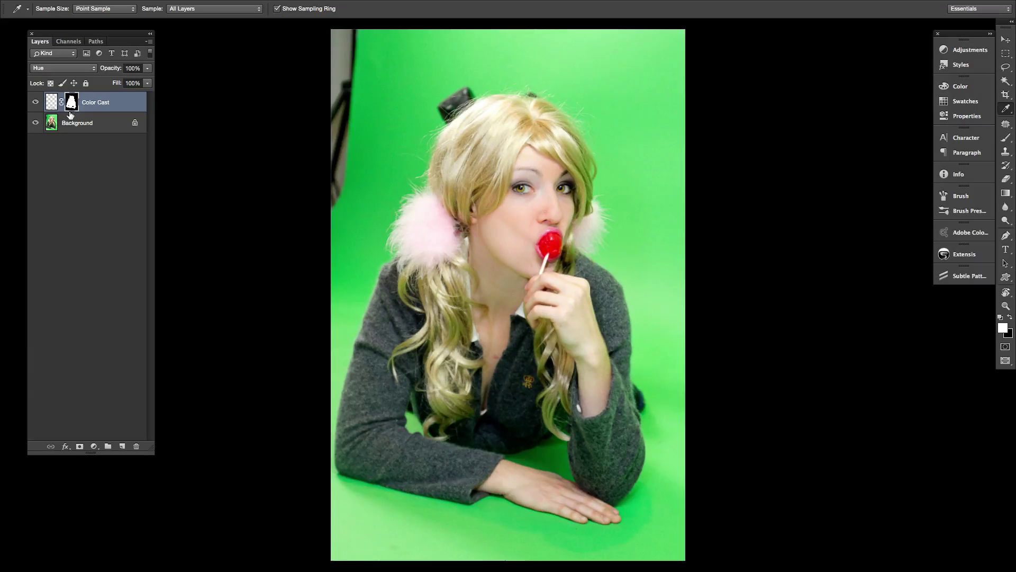
{"action": "left_click", "coordinate": [52, 104]}
Set the foreground color to black (000000) for neutralizing the sweater's green tint
{"action": "left_click_drag", "start_coordinate": [588, 424], "coordinate": [612, 458]}
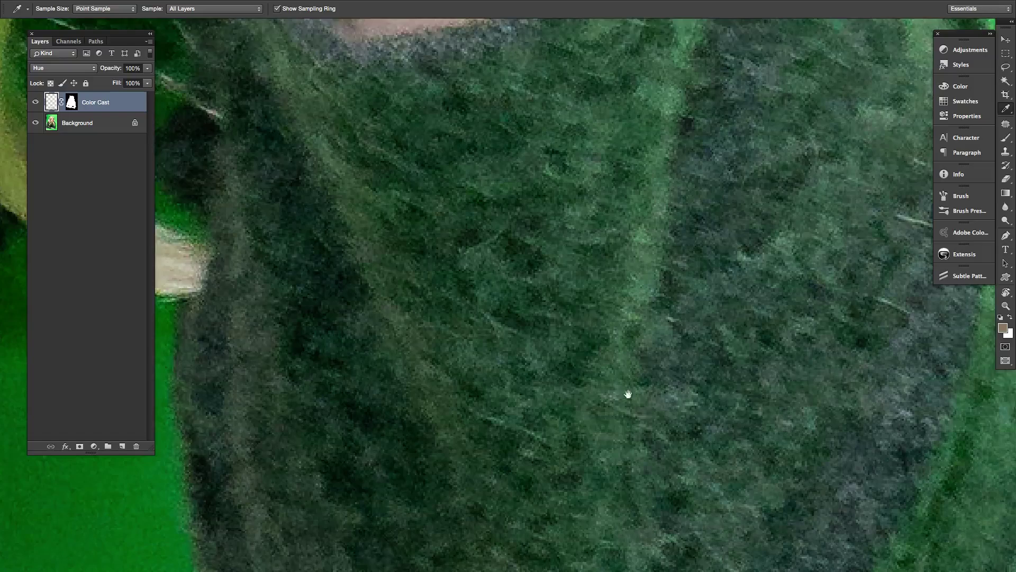
{"action": "left_click_drag", "start_coordinate": [572, 391], "coordinate": [536, 349]}
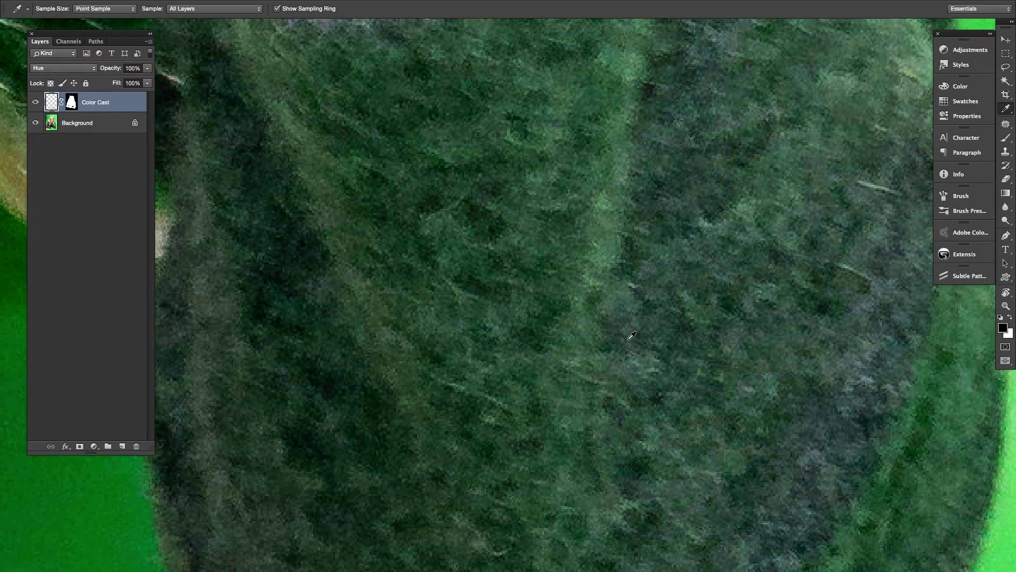
{"action": "left_click", "coordinate": [598, 345], "text": "alt"}
{"action": "left_click", "coordinate": [612, 332], "text": "alt"}
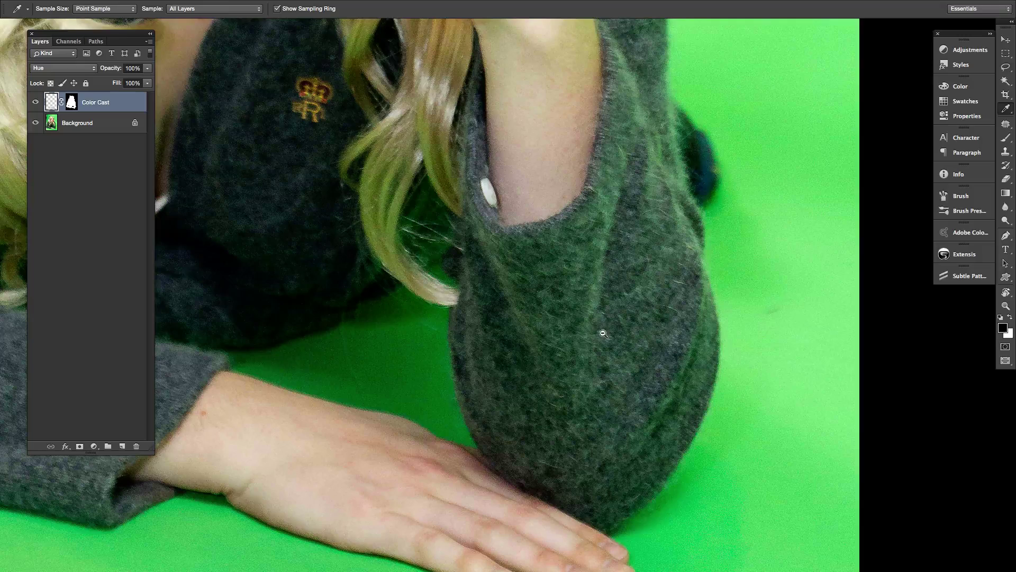
{"action": "left_click", "coordinate": [1007, 330]}
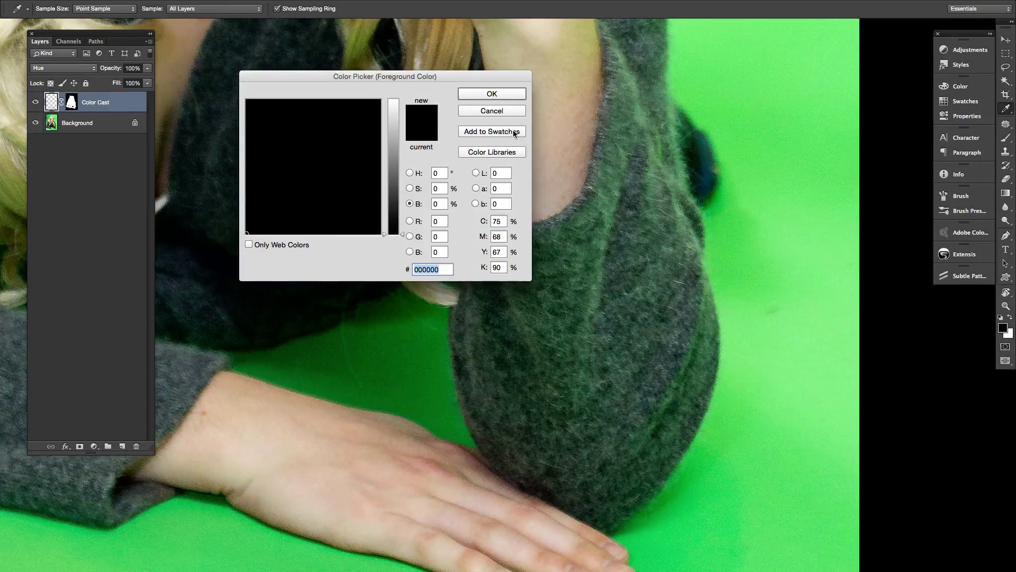
{"action": "left_click", "coordinate": [504, 94]}
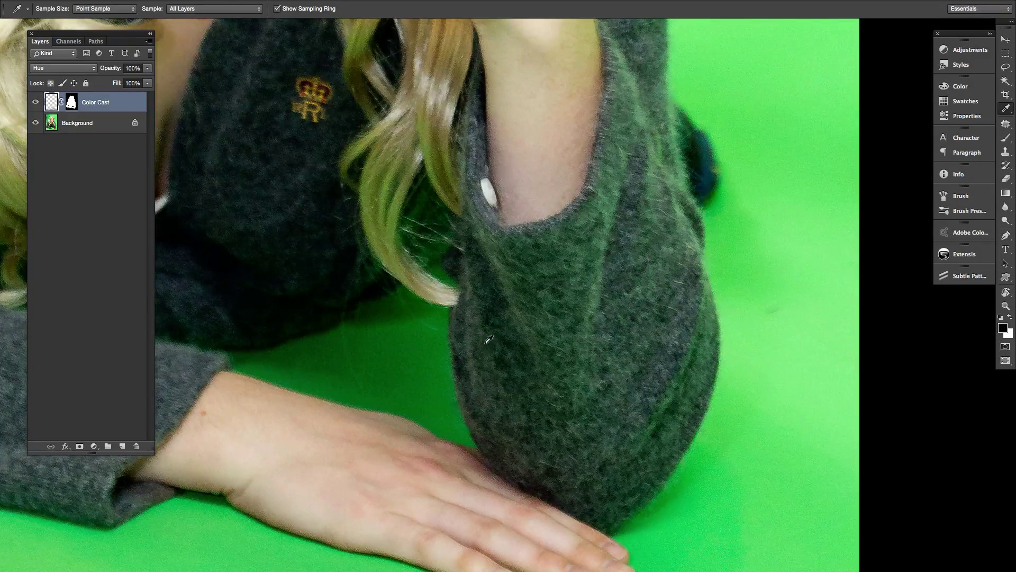
Paint black at 40% opacity over the green-tinted sleeve around the raised arm's elbow on the Color Cast layer
{"action": "key", "text": "b"}
{"action": "mouse_move", "coordinate": [556, 307]}
{"action": "left_mouse_down"}
{"action": "mouse_move", "coordinate": [614, 249]}
{"action": "mouse_move", "coordinate": [564, 309]}
{"action": "mouse_move", "coordinate": [609, 244]}
{"action": "mouse_move", "coordinate": [530, 309]}
{"action": "mouse_move", "coordinate": [538, 374]}
{"action": "mouse_move", "coordinate": [540, 327]}
{"action": "mouse_move", "coordinate": [505, 317]}
{"action": "mouse_move", "coordinate": [607, 335]}
{"action": "mouse_move", "coordinate": [547, 449]}
{"action": "mouse_move", "coordinate": [640, 406]}
{"action": "mouse_move", "coordinate": [639, 316]}
{"action": "left_mouse_up"}
{"action": "left_click_drag", "start_coordinate": [623, 361], "coordinate": [598, 476]}
{"action": "mouse_move", "coordinate": [607, 277]}
{"action": "left_mouse_down"}
{"action": "mouse_move", "coordinate": [591, 365]}
{"action": "mouse_move", "coordinate": [593, 339]}
{"action": "mouse_move", "coordinate": [580, 339]}
{"action": "left_mouse_up"}
Enlarge the brush to 163 px and paint black over the upper sleeve and shoulder of the raised arm
{"action": "scroll", "coordinate": [590, 305], "scroll_direction": "up", "scroll_amount": 8}
{"action": "scroll", "coordinate": [590, 305], "scroll_direction": "right", "scroll_amount": 2}
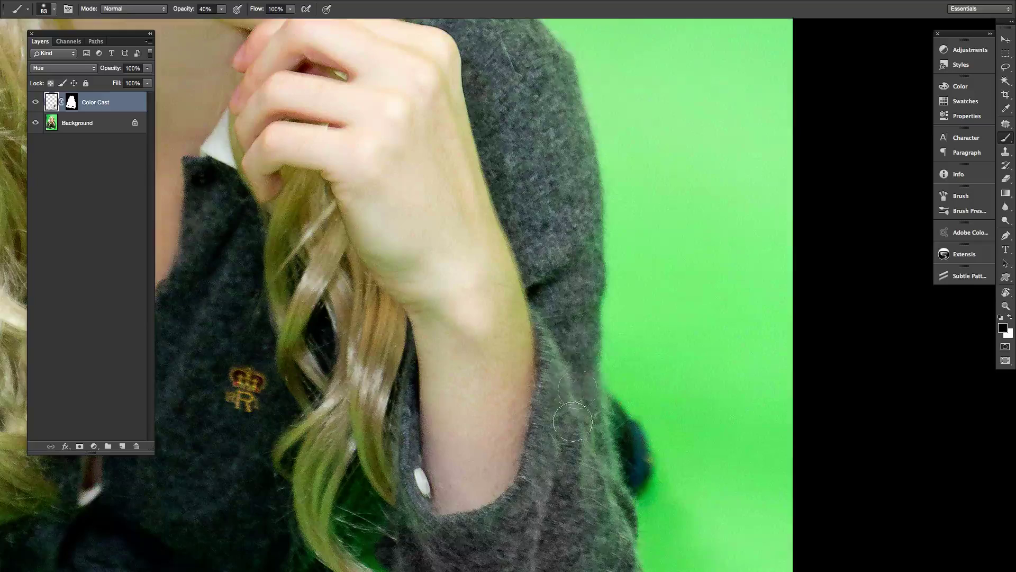
{"action": "left_click_drag", "start_coordinate": [573, 421], "coordinate": [573, 402]}
{"action": "mouse_move", "coordinate": [586, 163]}
{"action": "left_mouse_down"}
{"action": "mouse_move", "coordinate": [589, 257]}
{"action": "mouse_move", "coordinate": [572, 282]}
{"action": "left_mouse_up"}
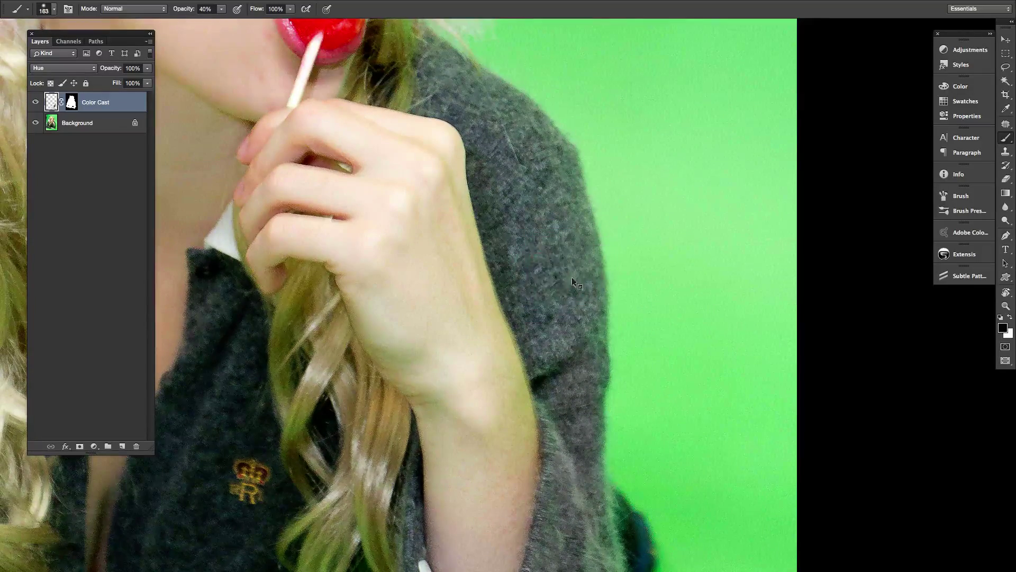
{"action": "scroll", "coordinate": [455, 151], "scroll_direction": "up", "scroll_amount": 7}
{"action": "scroll", "coordinate": [455, 151], "scroll_direction": "left", "scroll_amount": 1}
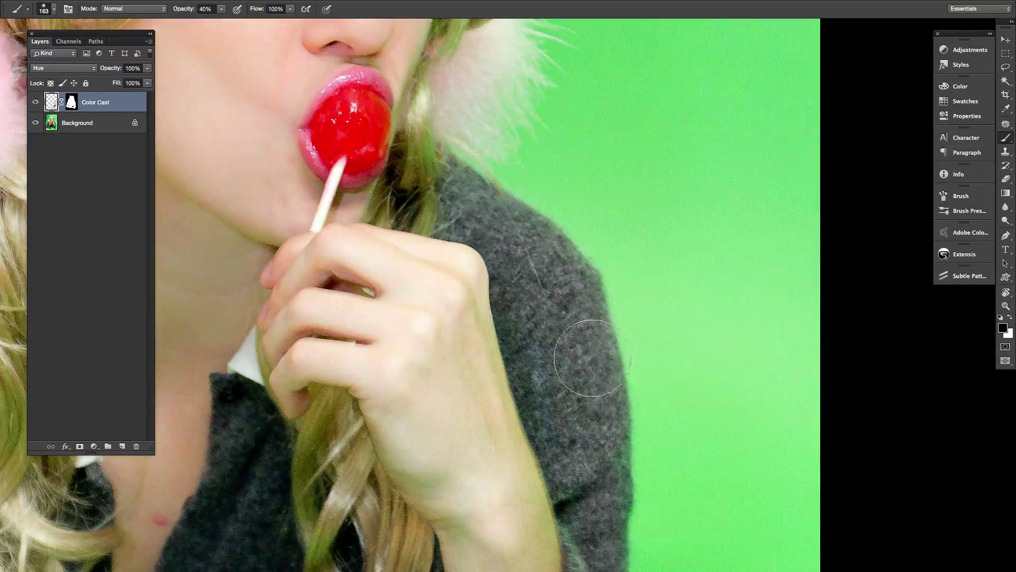
Sample the warm blonde tone from the clean hair strands just beside the raised wrist with the Eyedropper
{"action": "scroll", "coordinate": [592, 357], "scroll_direction": "down", "scroll_amount": 17}
{"action": "scroll", "coordinate": [555, 466], "scroll_direction": "down", "scroll_amount": 4}
{"action": "scroll", "coordinate": [555, 465], "scroll_direction": "left", "scroll_amount": 2}
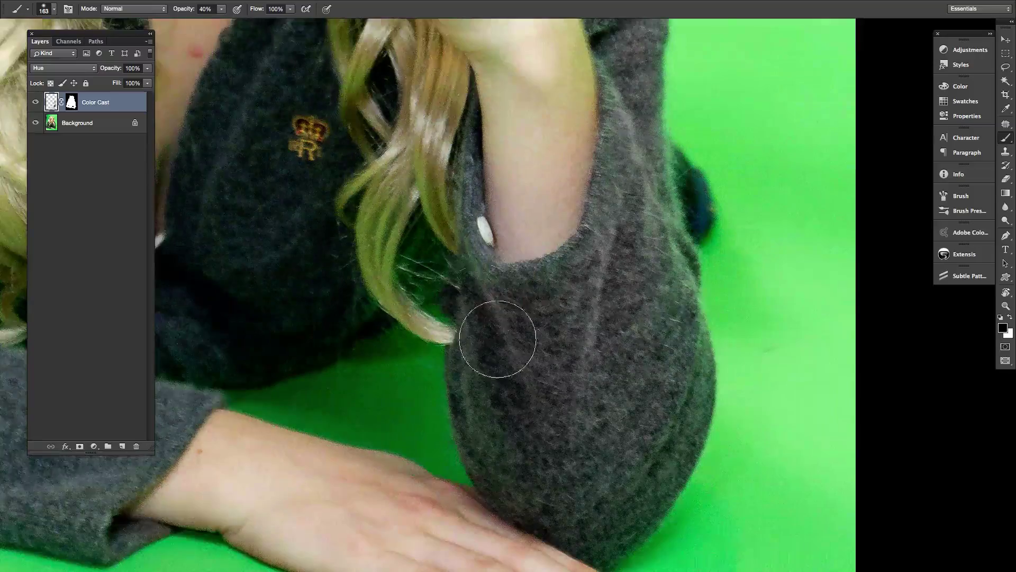
{"action": "left_click_drag", "start_coordinate": [424, 238], "coordinate": [449, 265]}
{"action": "left_click_drag", "start_coordinate": [378, 225], "coordinate": [510, 288]}
{"action": "left_click_drag", "start_coordinate": [505, 179], "coordinate": [542, 341]}
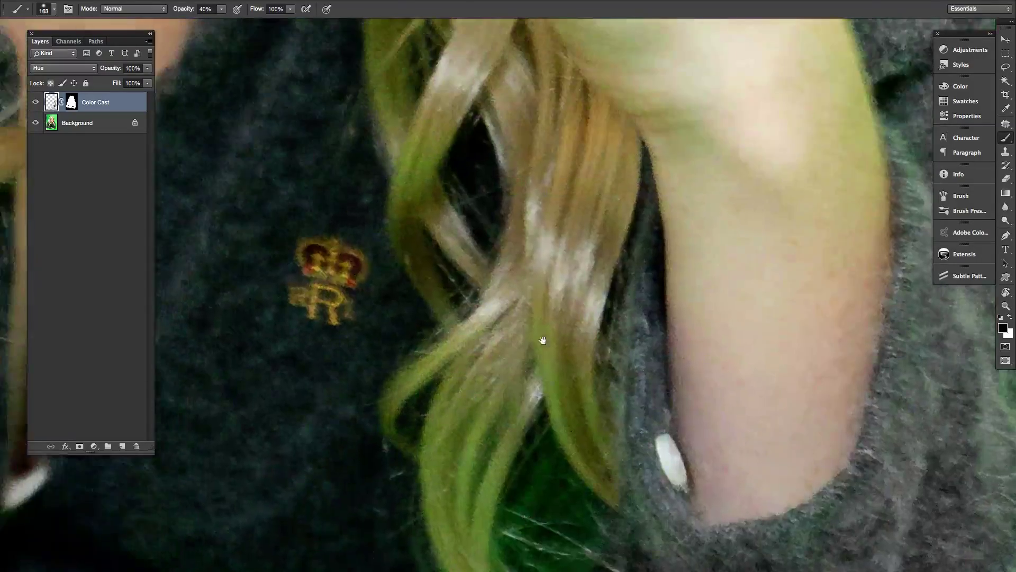
{"action": "scroll", "coordinate": [543, 340], "scroll_direction": "down", "scroll_amount": 3}
{"action": "scroll", "coordinate": [497, 300], "scroll_direction": "down", "scroll_amount": 5}
{"action": "scroll", "coordinate": [453, 258], "scroll_direction": "down", "scroll_amount": 2}
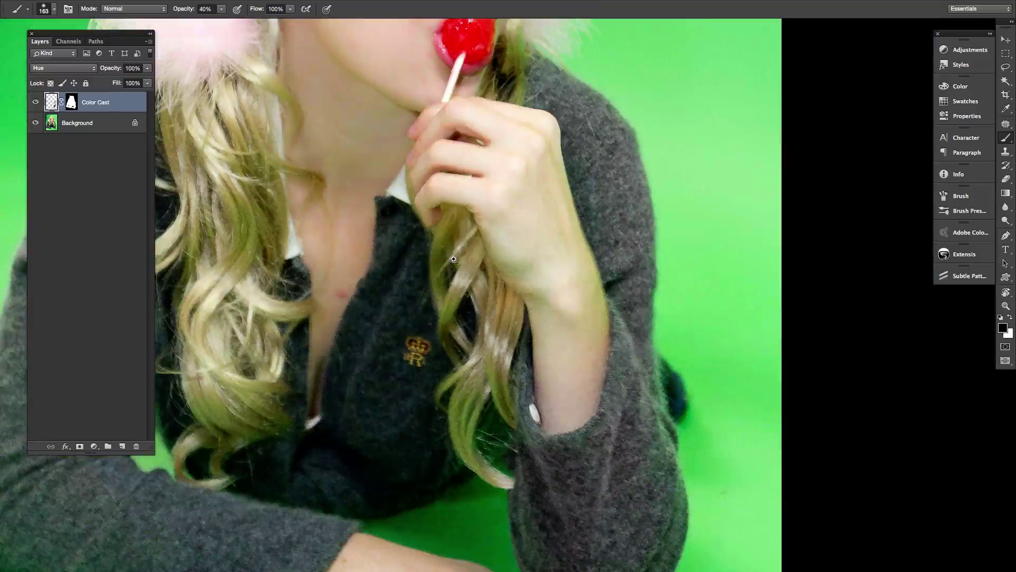
{"action": "scroll", "coordinate": [532, 465], "scroll_direction": "up", "scroll_amount": 4}
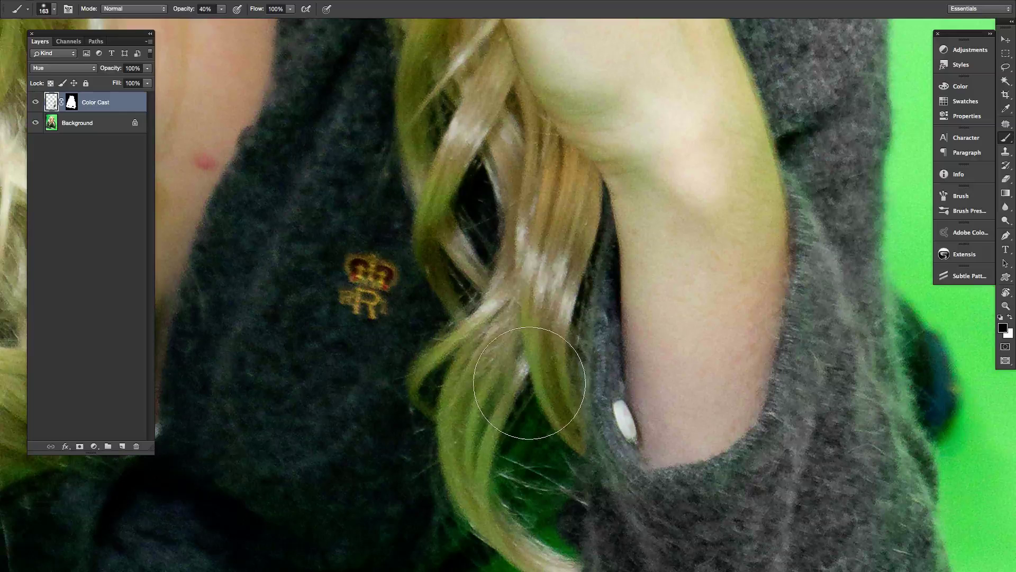
{"action": "key", "text": "i"}
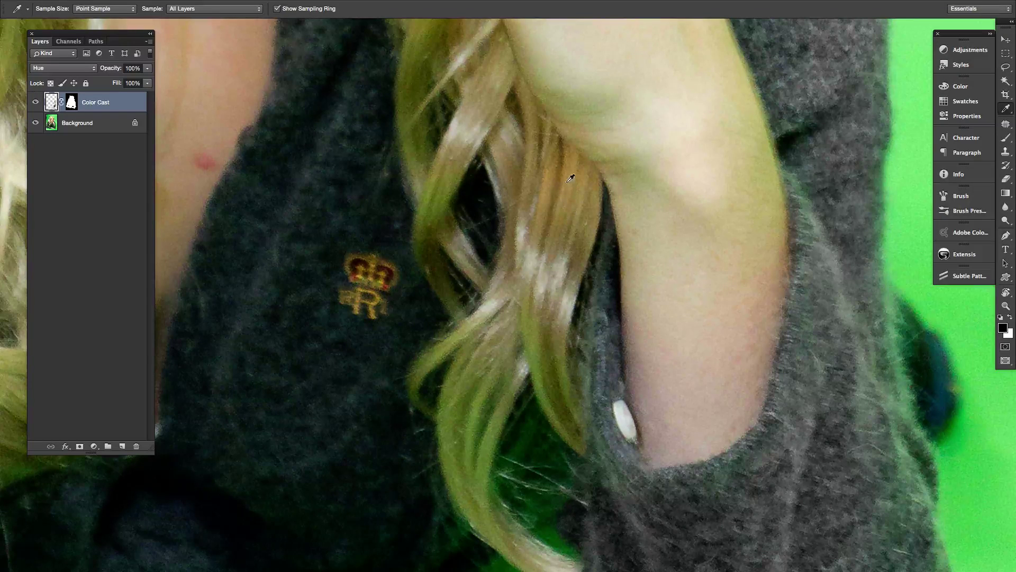
{"action": "left_click_drag", "start_coordinate": [570, 179], "coordinate": [571, 177]}
Paint the sampled blonde at 54% brush opacity over the green-tinted curls hanging beside the raised forearm
{"action": "key", "text": "b"}
{"action": "left_click_drag", "start_coordinate": [541, 325], "coordinate": [514, 327]}
{"action": "scroll", "coordinate": [482, 356], "scroll_direction": "down", "scroll_amount": 3}
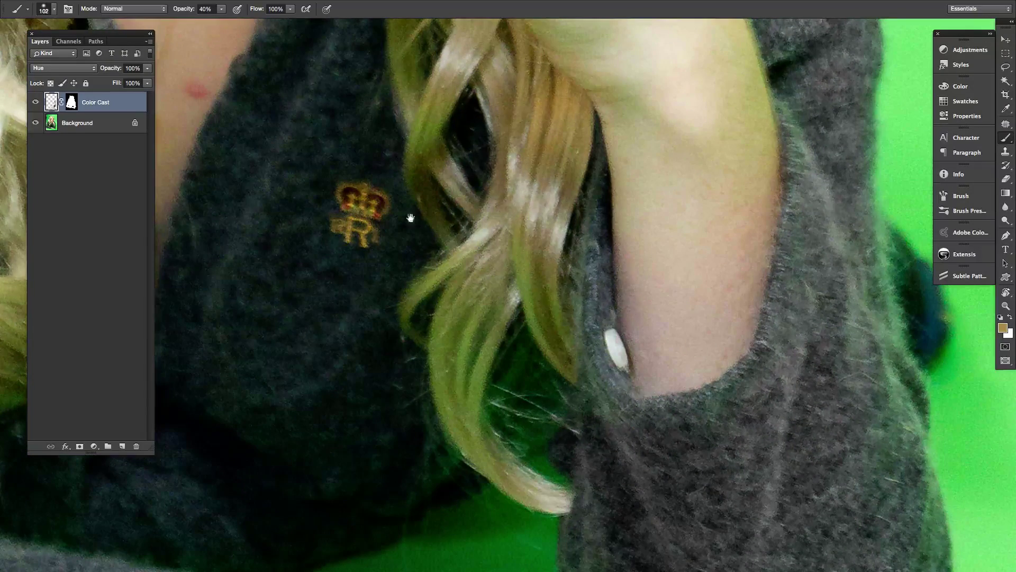
{"action": "left_click", "coordinate": [221, 9]}
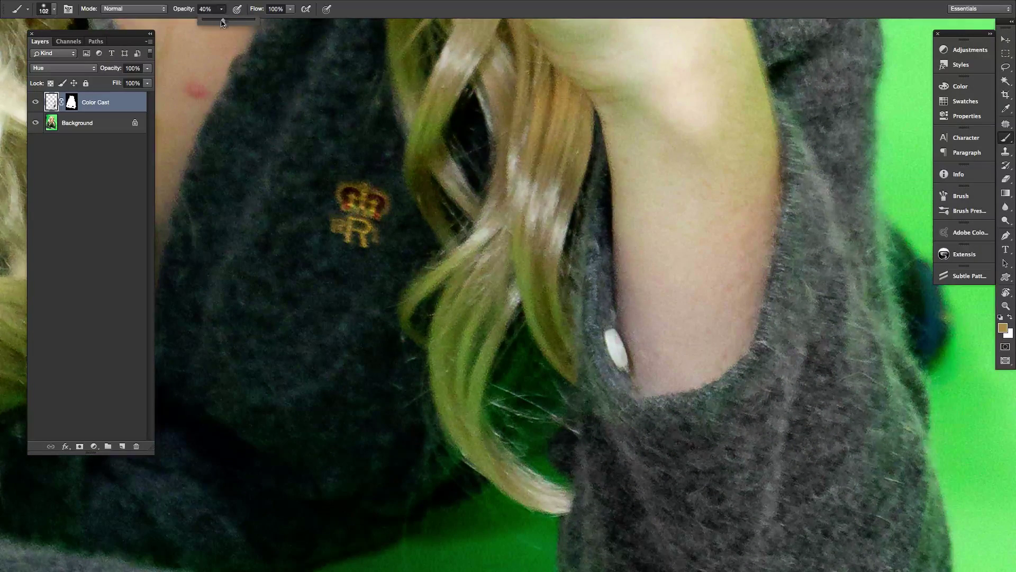
{"action": "left_click_drag", "start_coordinate": [232, 21], "coordinate": [230, 20]}
{"action": "mouse_move", "coordinate": [499, 292]}
{"action": "left_mouse_down"}
{"action": "mouse_move", "coordinate": [466, 323]}
{"action": "mouse_move", "coordinate": [472, 355]}
{"action": "mouse_move", "coordinate": [485, 365]}
{"action": "mouse_move", "coordinate": [493, 353]}
{"action": "mouse_move", "coordinate": [479, 353]}
{"action": "left_mouse_up"}
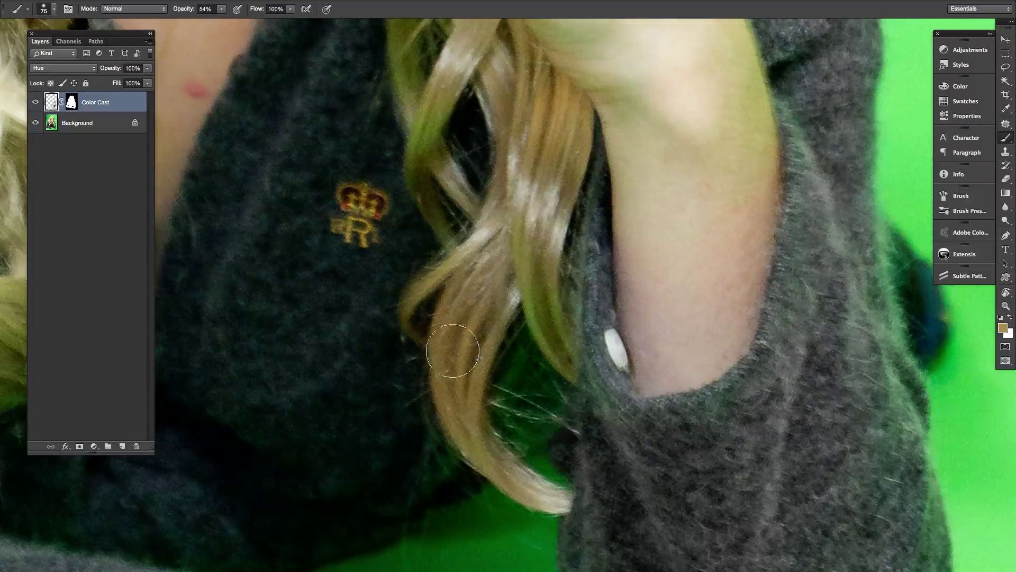
Paint the blonde tone with a 112 px brush at 30% opacity over the green-tinted fringe and hair beside the face, next to the smaller visible earmuff
{"action": "scroll", "coordinate": [464, 355], "scroll_direction": "up", "scroll_amount": 8}
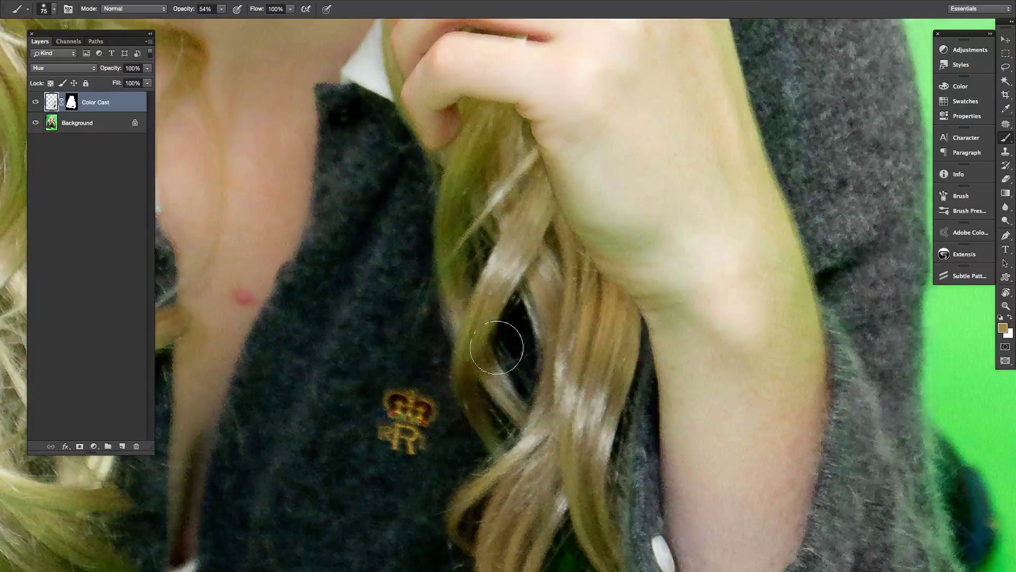
{"action": "scroll", "coordinate": [500, 345], "scroll_direction": "up", "scroll_amount": 8}
{"action": "scroll", "coordinate": [525, 451], "scroll_direction": "up", "scroll_amount": 10}
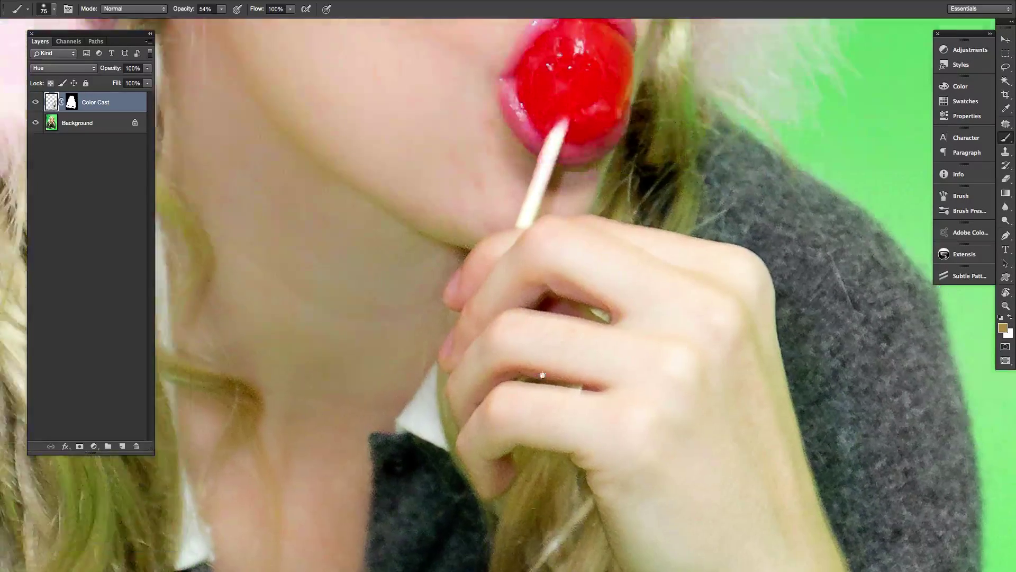
{"action": "left_click_drag", "start_coordinate": [651, 225], "coordinate": [608, 481]}
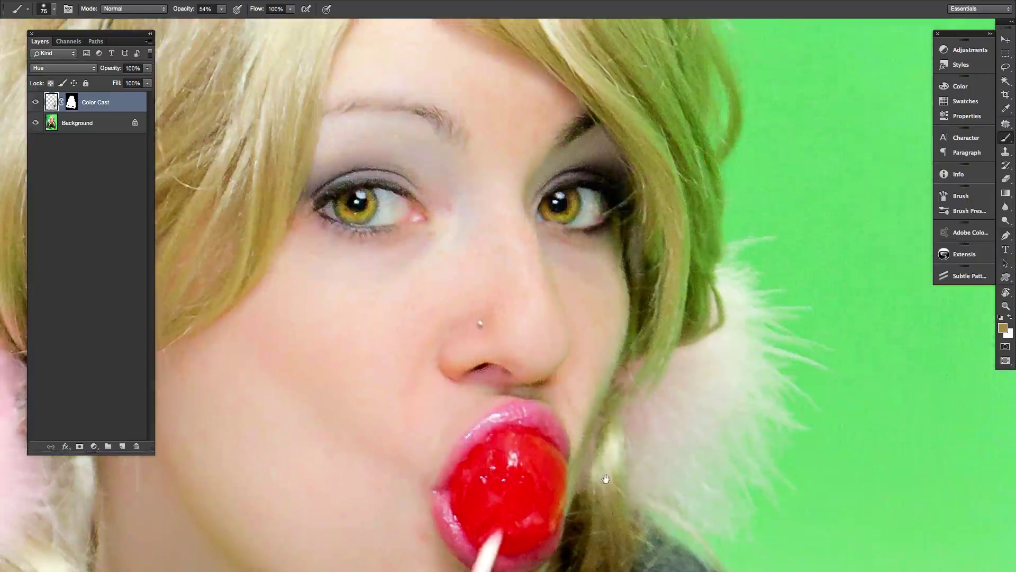
{"action": "mouse_move", "coordinate": [671, 310]}
{"action": "left_mouse_down"}
{"action": "mouse_move", "coordinate": [666, 334]}
{"action": "mouse_move", "coordinate": [687, 349]}
{"action": "mouse_move", "coordinate": [667, 374]}
{"action": "mouse_move", "coordinate": [672, 330]}
{"action": "mouse_move", "coordinate": [656, 362]}
{"action": "left_mouse_up"}
{"action": "scroll", "coordinate": [666, 334], "scroll_direction": "up", "scroll_amount": 4}
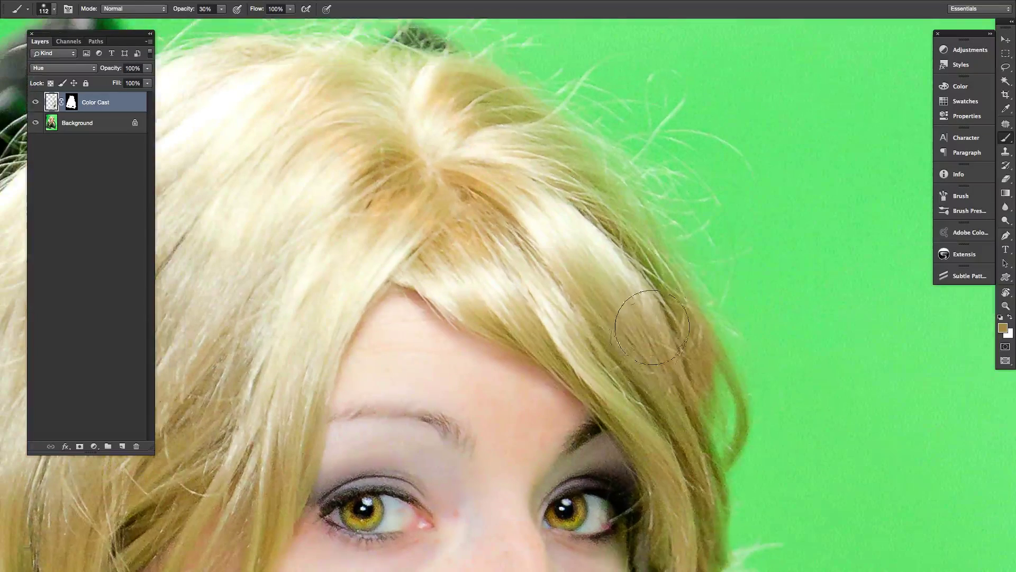
{"action": "key", "text": "3"}
{"action": "scroll", "coordinate": [583, 248], "scroll_direction": "up", "scroll_amount": 5}
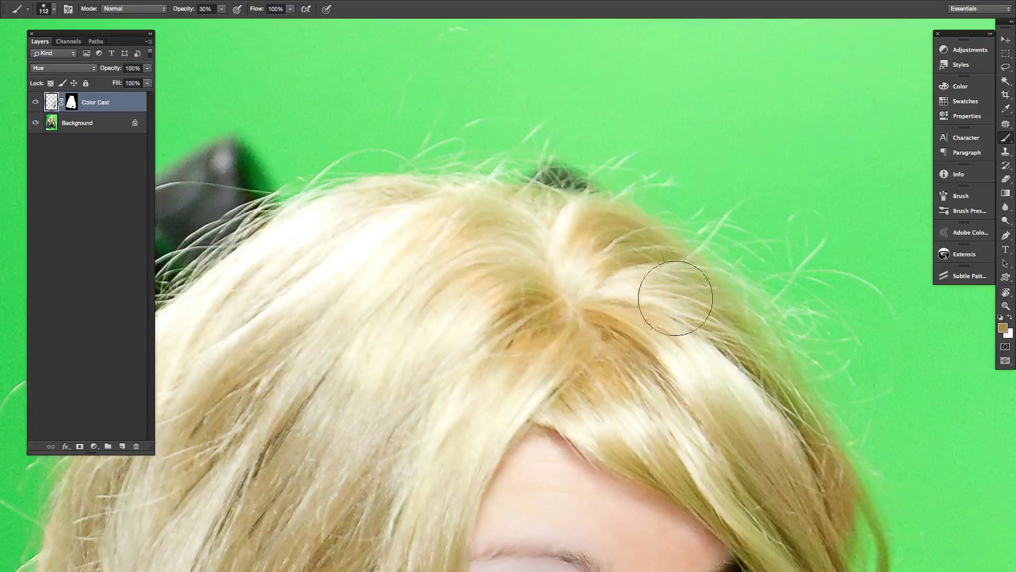
Raise the brush opacity to 40% and paint blonde over the greenish hair covering the ear beside the large pink earmuff
{"action": "scroll", "coordinate": [601, 211], "scroll_direction": "down", "scroll_amount": 10}
{"action": "scroll", "coordinate": [489, 411], "scroll_direction": "down", "scroll_amount": 5}
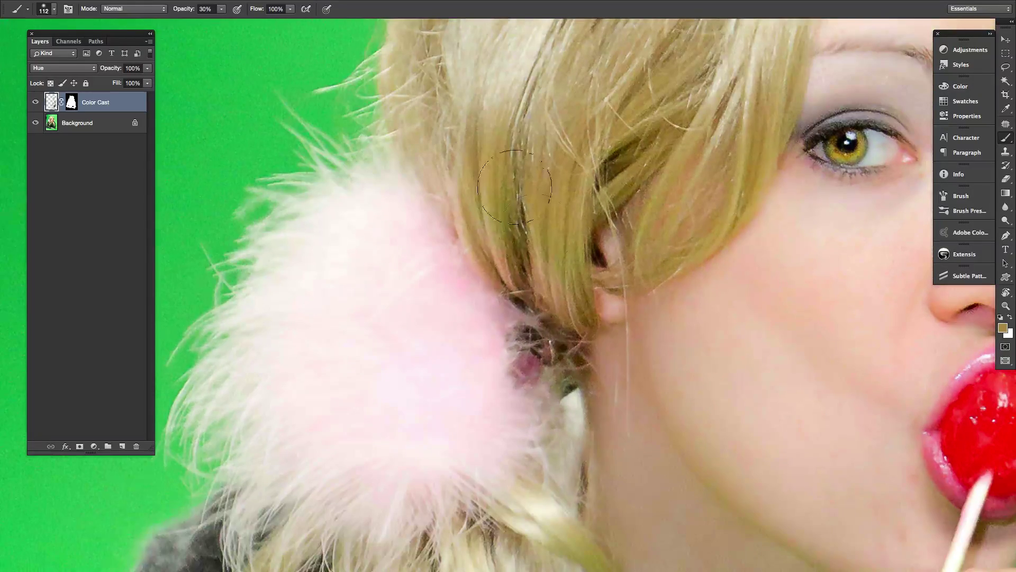
{"action": "scroll", "coordinate": [561, 296], "scroll_direction": "up", "scroll_amount": 5}
{"action": "key", "text": "4"}
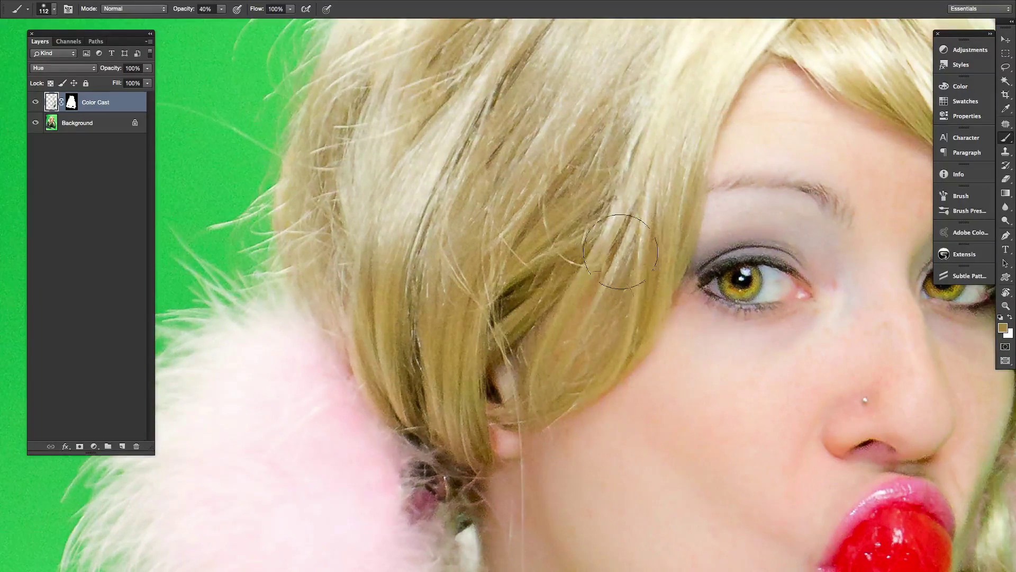
{"action": "scroll", "coordinate": [559, 211], "scroll_direction": "down", "scroll_amount": 10}
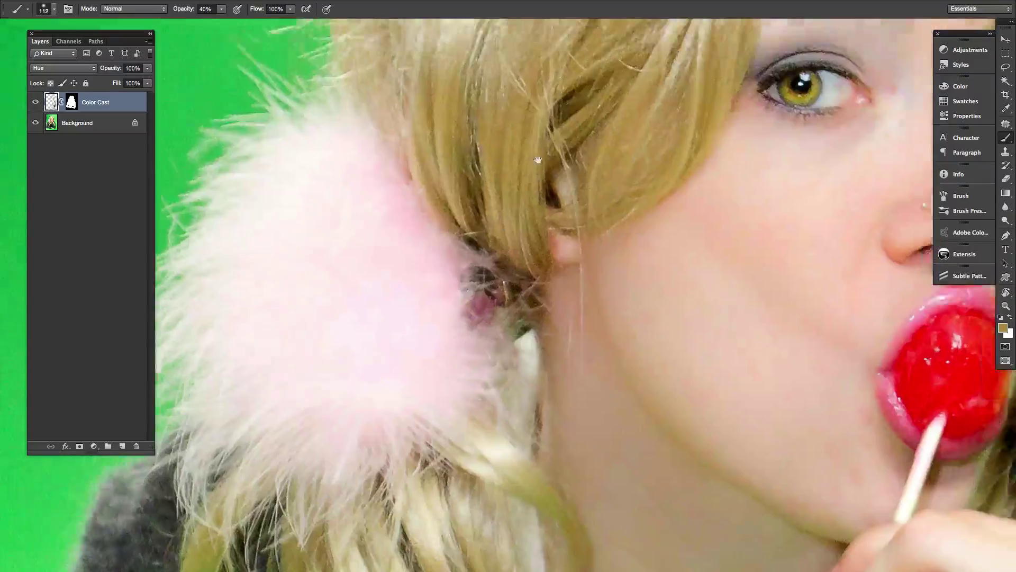
Examine the long curls, the sweater and arms, and the whole portrait for remaining green cast
{"action": "scroll", "coordinate": [453, 361], "scroll_direction": "down", "scroll_amount": 4}
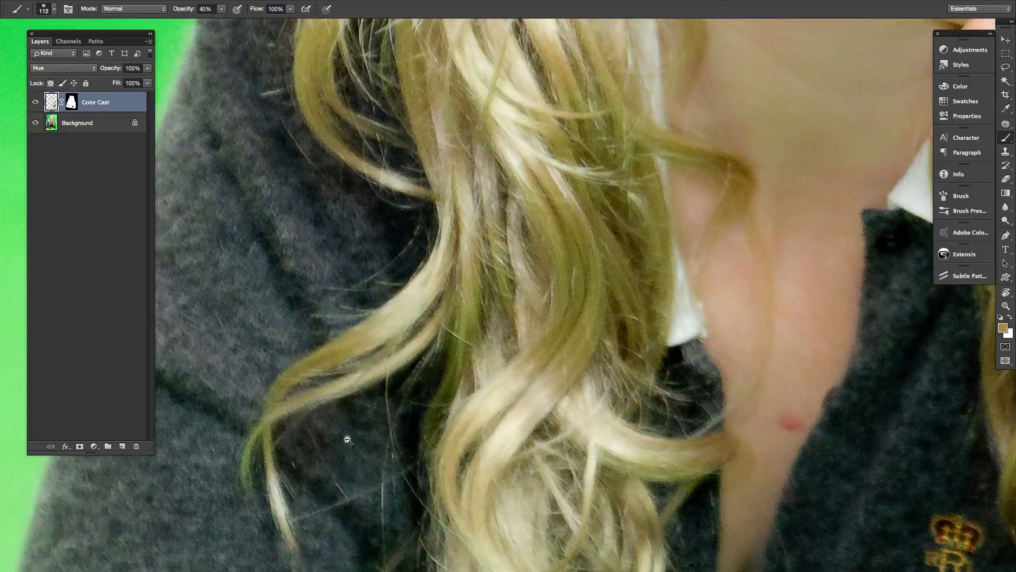
{"action": "key", "text": "super+0"}
{"action": "left_click_drag", "start_coordinate": [438, 245], "coordinate": [556, 509]}
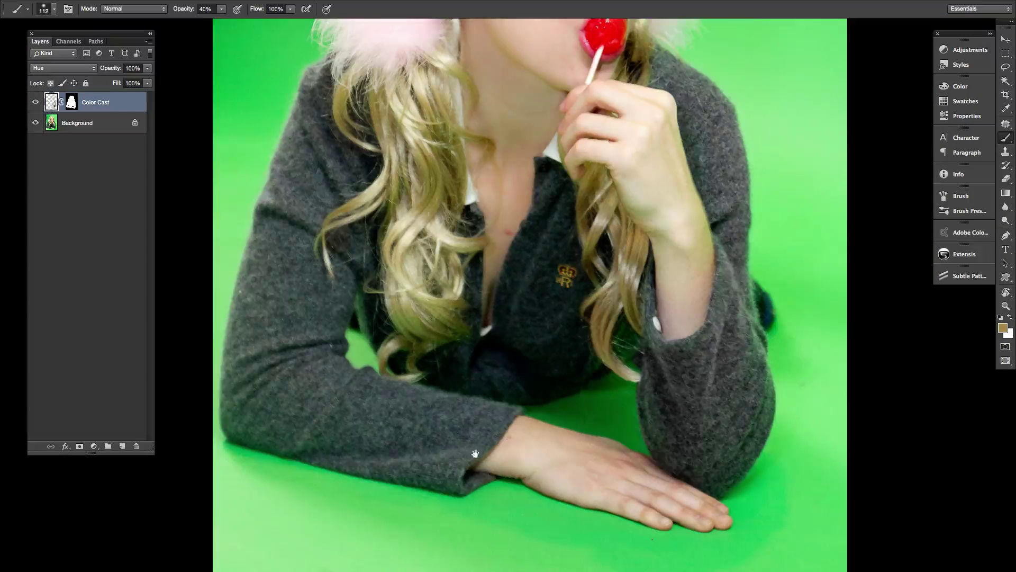
{"action": "left_click_drag", "start_coordinate": [448, 407], "coordinate": [494, 404]}
{"action": "left_click", "coordinate": [608, 439], "text": "alt+super"}
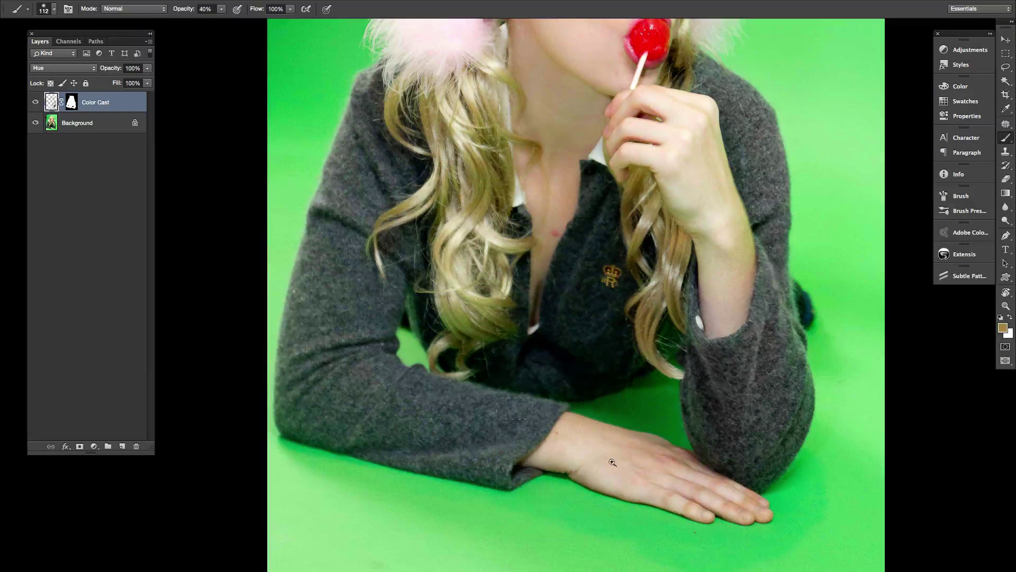
{"action": "left_click_drag", "start_coordinate": [612, 462], "coordinate": [815, 562]}
{"action": "key", "text": "ctrl+0"}
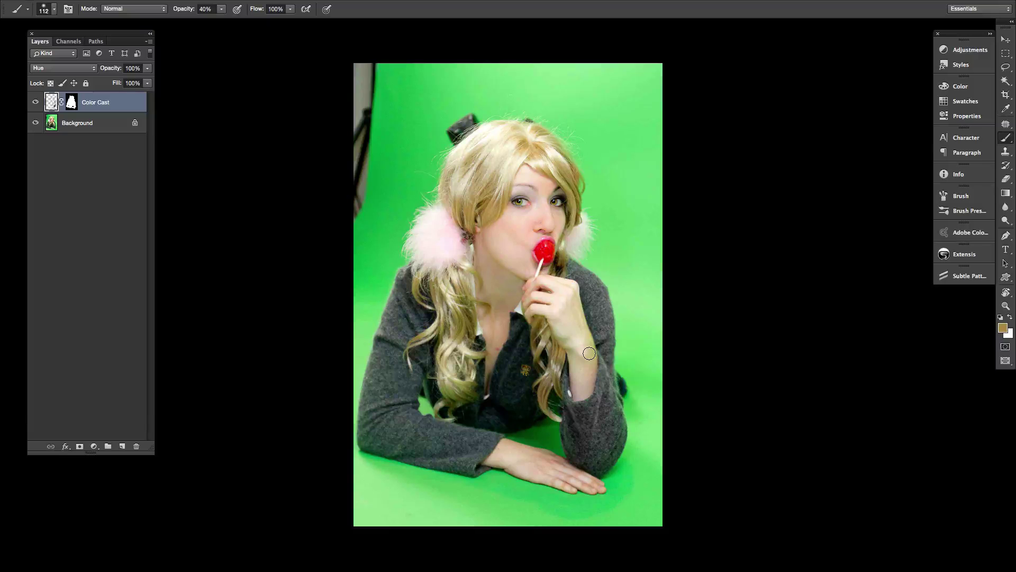